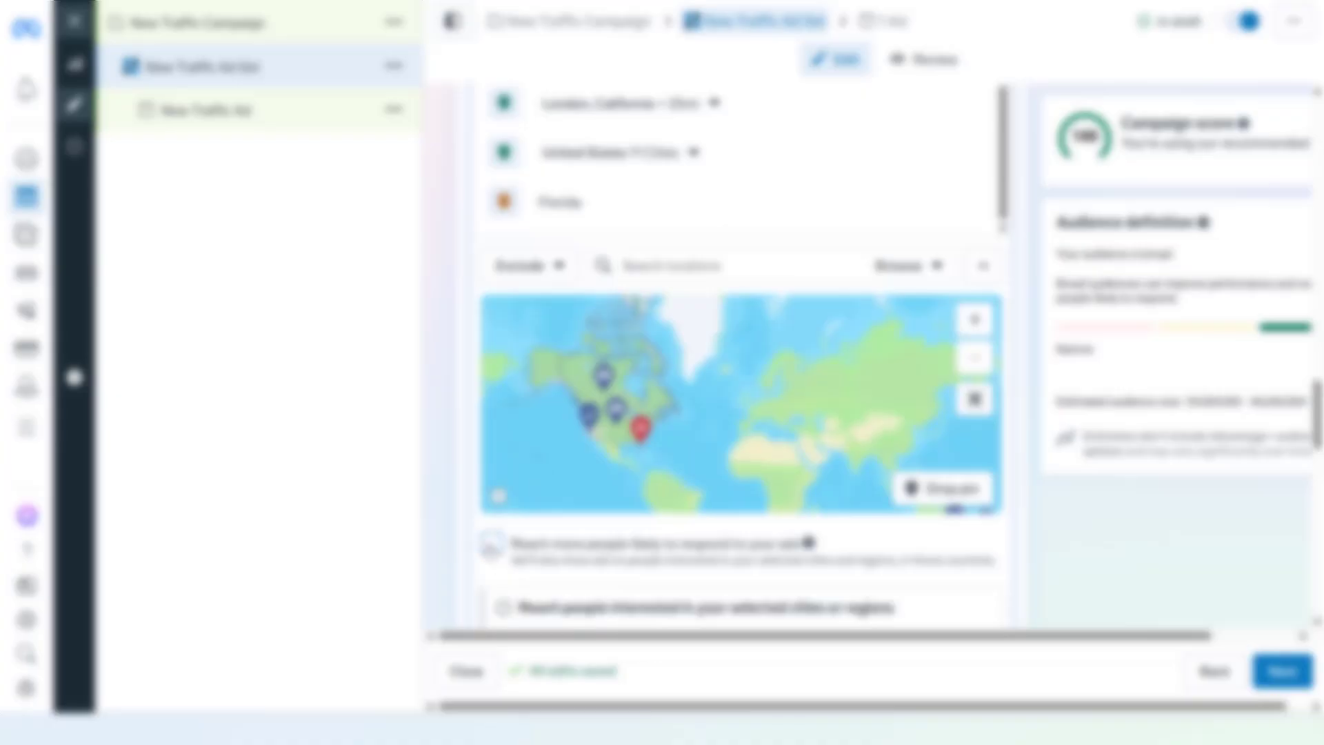
Add Australian postal codes 2000, 2010, 2030, 2088, 2031, 2026, 2095 and 2060 as locations in bulk and match them
{"action": "scroll", "coordinate": [662, 428], "scroll_direction": "down", "scroll_amount": 7}
{"action": "left_click", "coordinate": [589, 341]}
{"action": "left_click", "coordinate": [586, 277]}
{"action": "left_click", "coordinate": [524, 344]}
{"action": "left_click", "coordinate": [593, 359]}
{"action": "type", "text": "2000,2010, 2030, 2088, 2031, 2026, 2095, 2060"}
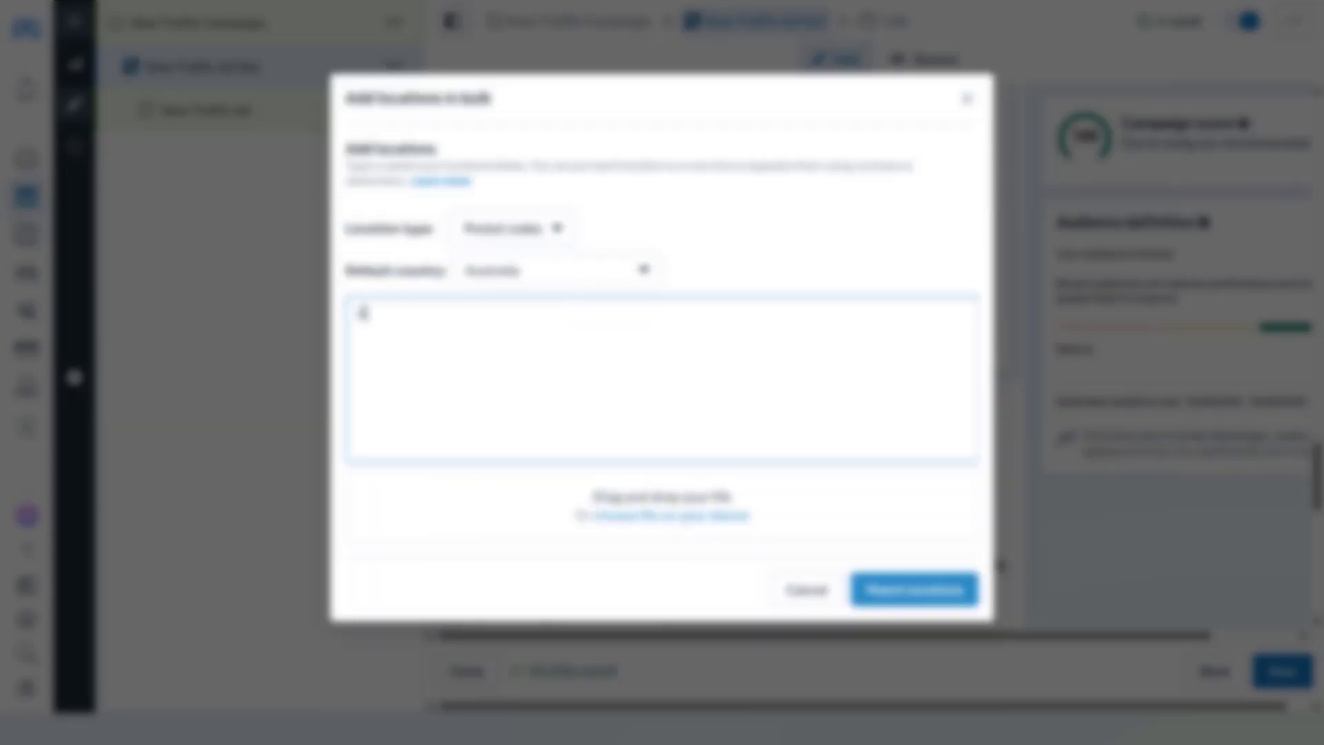
{"action": "left_click", "coordinate": [913, 589]}
{"action": "scroll", "coordinate": [691, 457], "scroll_direction": "down", "scroll_amount": 1}
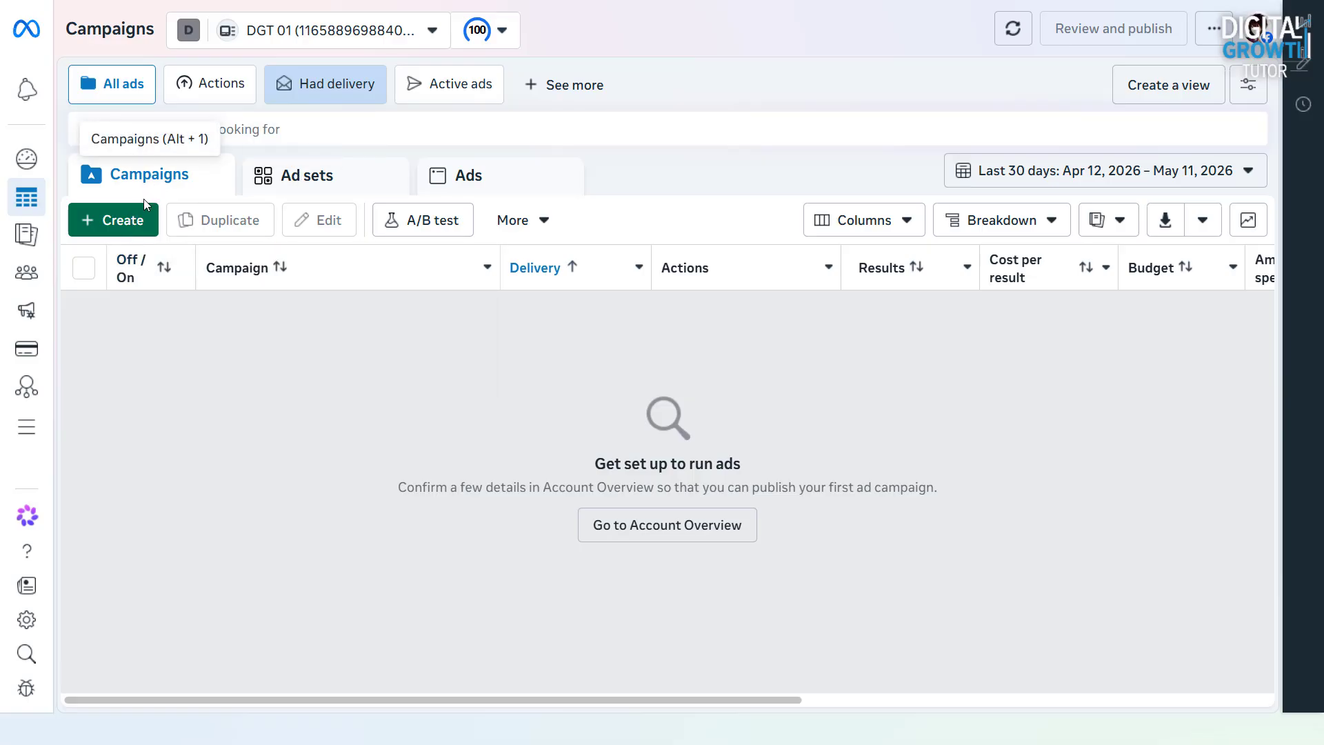
Create a new auction campaign with the Traffic objective and dismiss the recommended setup notice
{"action": "left_click", "coordinate": [136, 219]}
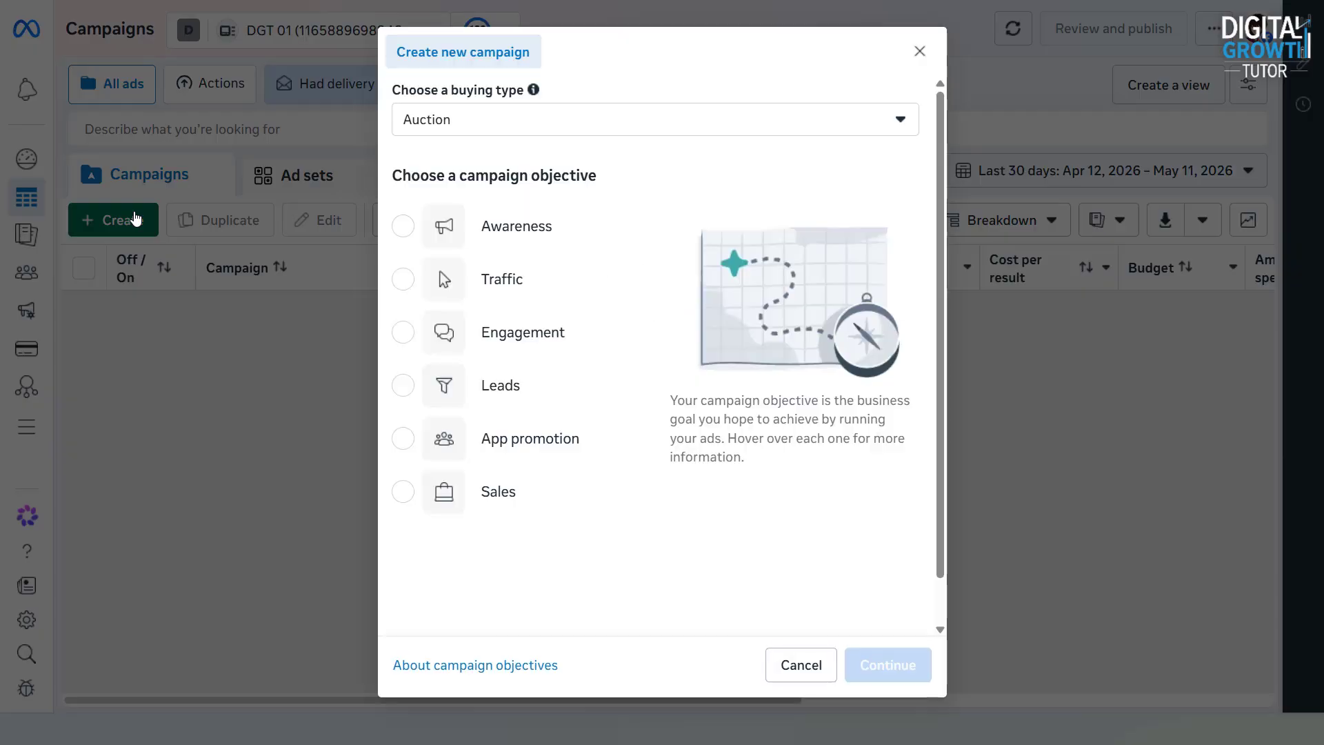
{"action": "left_click", "coordinate": [455, 293]}
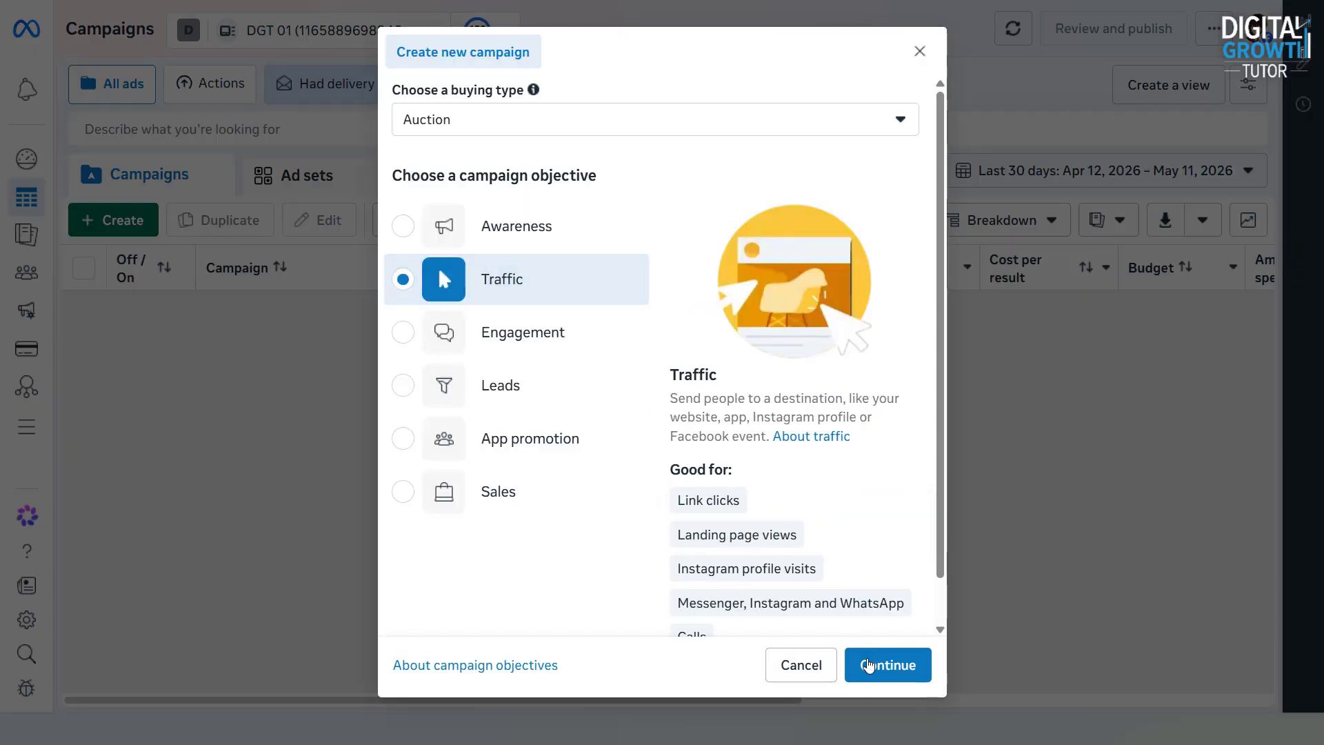
{"action": "left_click", "coordinate": [874, 666]}
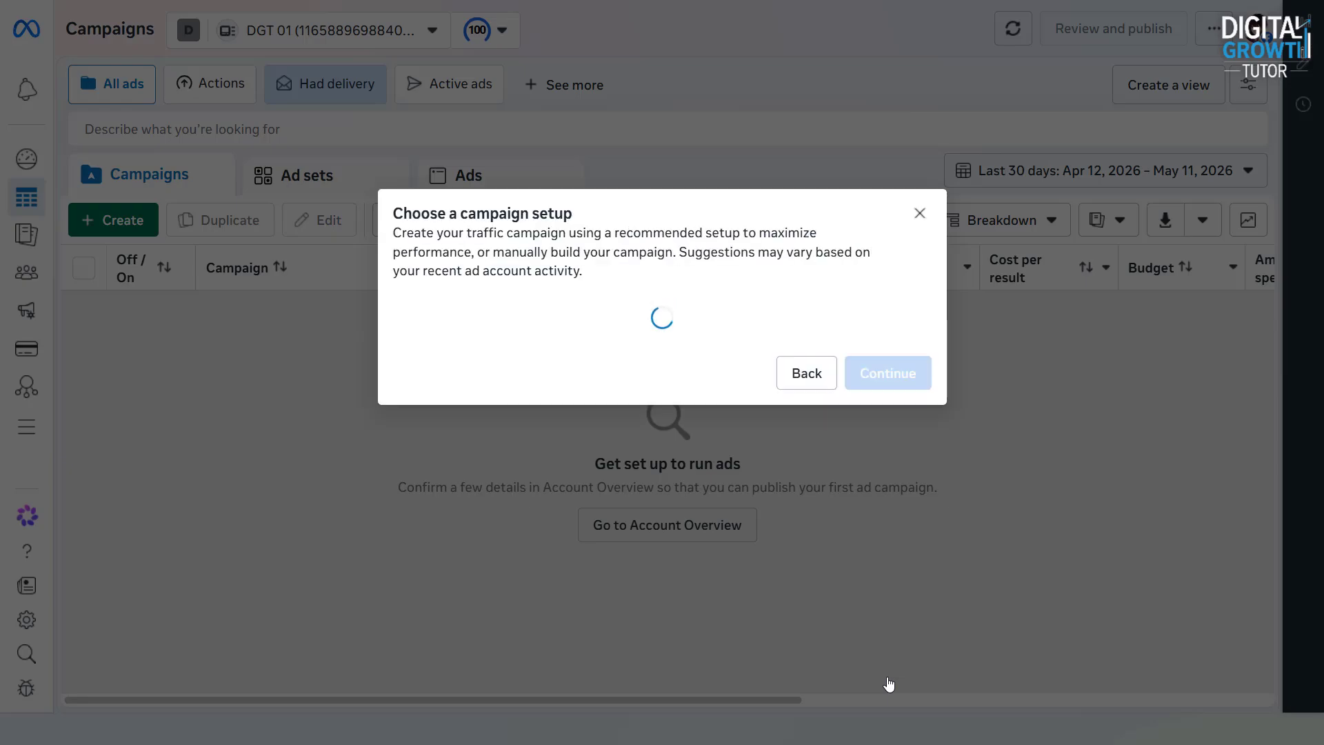
{"action": "left_click", "coordinate": [879, 480]}
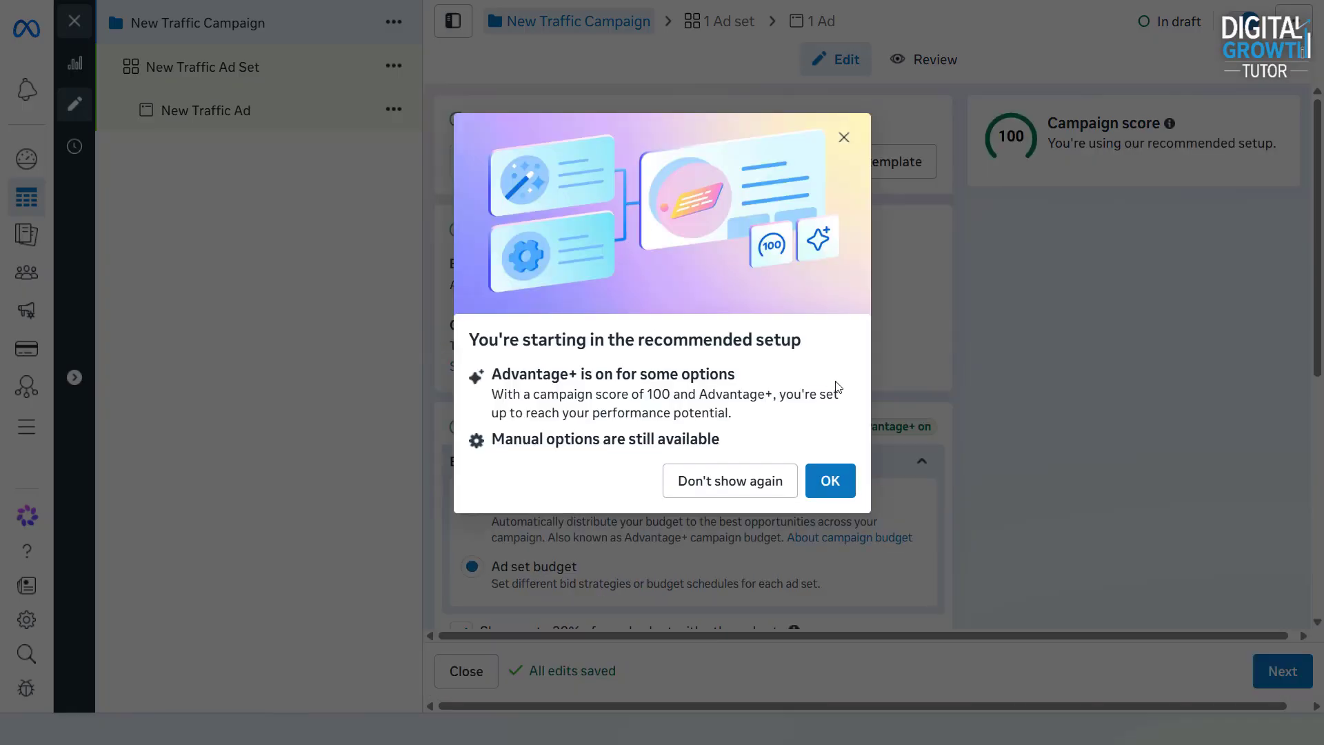
{"action": "left_click", "coordinate": [836, 476]}
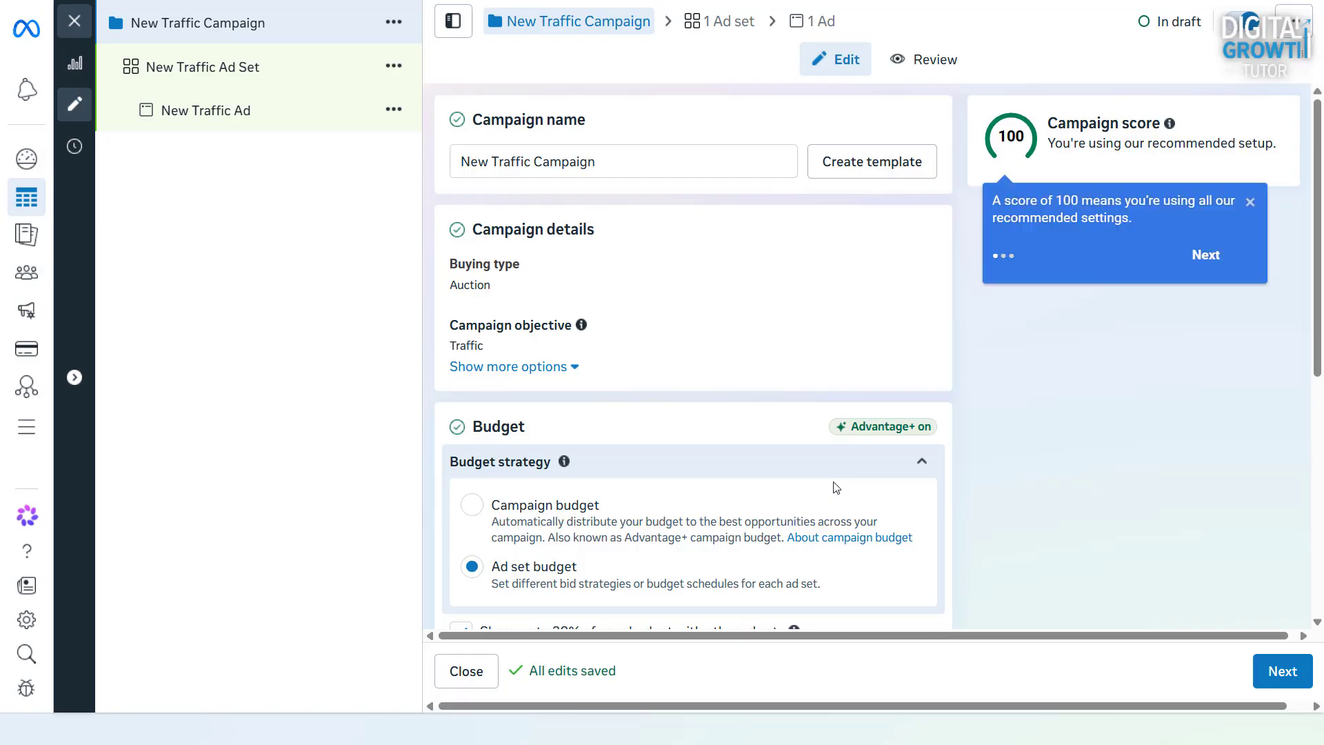
Open the New Traffic Ad Set and open its audience locations for editing
{"action": "left_click", "coordinate": [272, 88]}
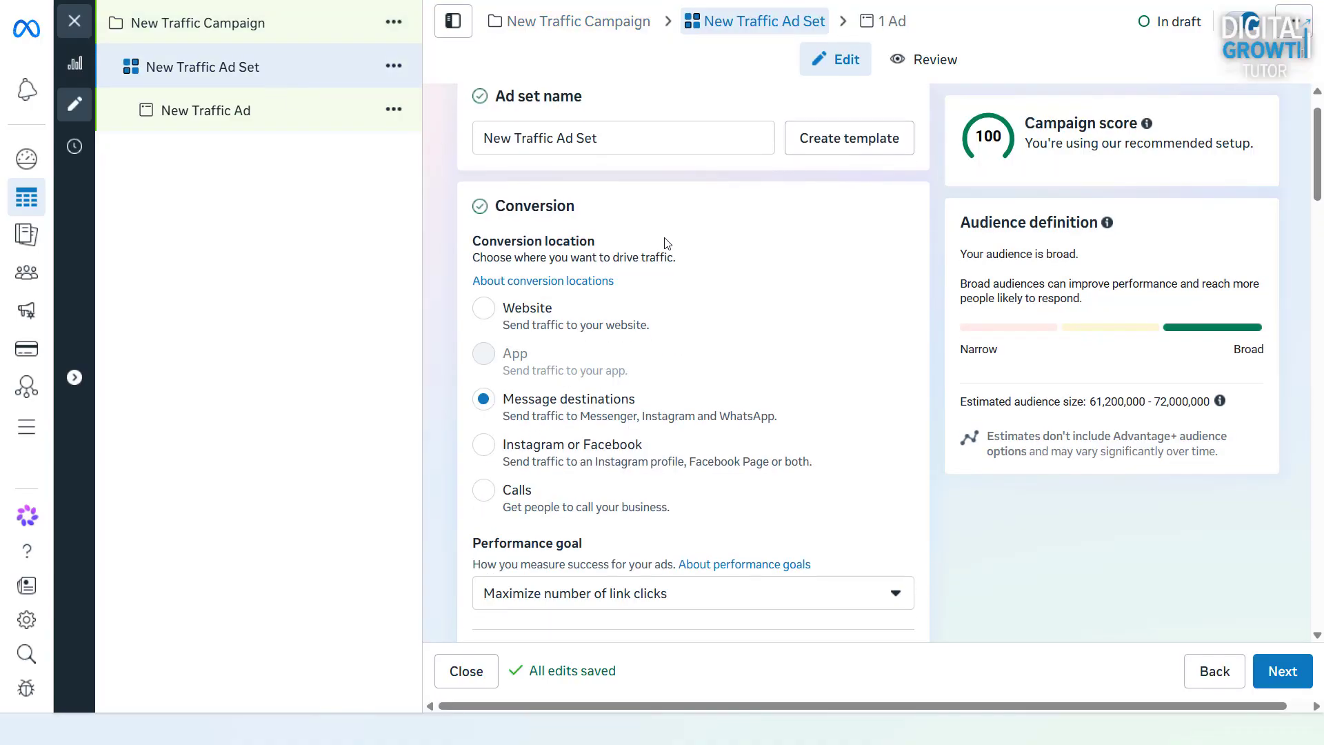
{"action": "scroll", "coordinate": [666, 240], "scroll_direction": "down", "scroll_amount": 6}
{"action": "scroll", "coordinate": [666, 240], "scroll_direction": "down", "scroll_amount": 10}
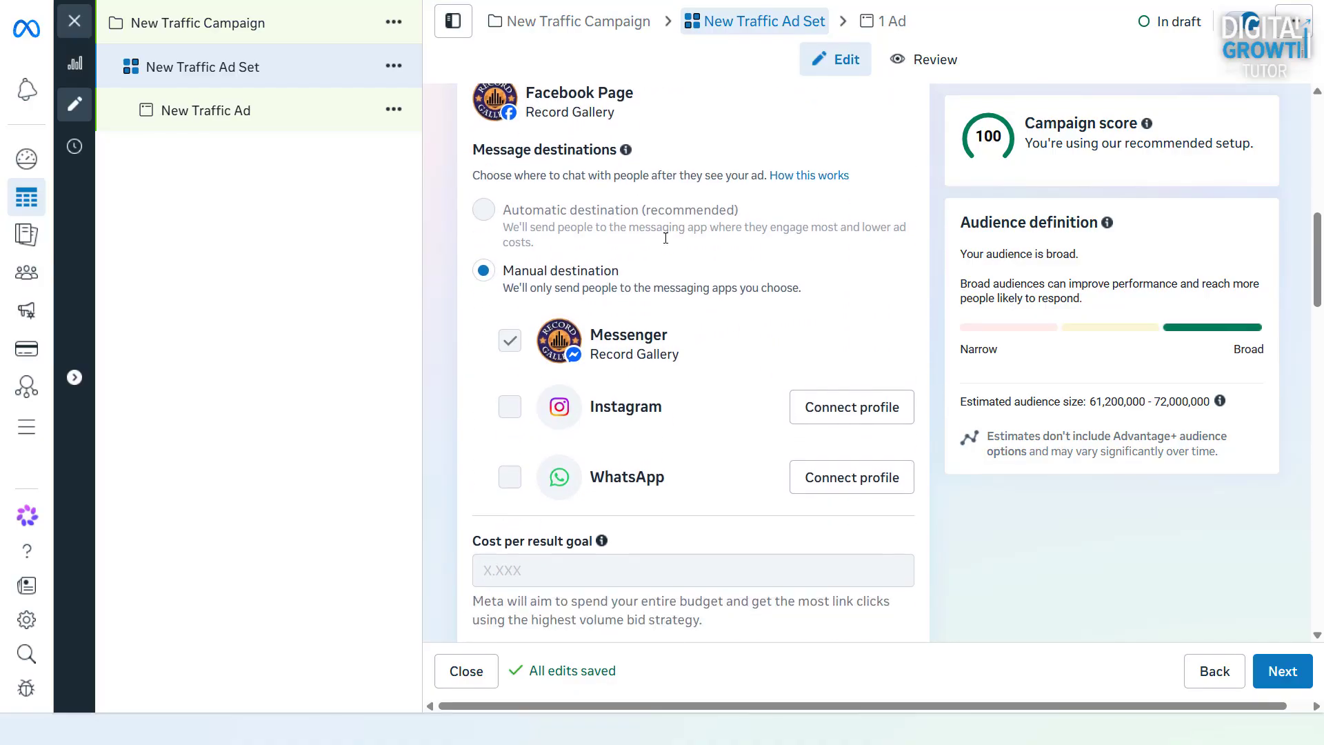
{"action": "scroll", "coordinate": [666, 242], "scroll_direction": "down", "scroll_amount": 9}
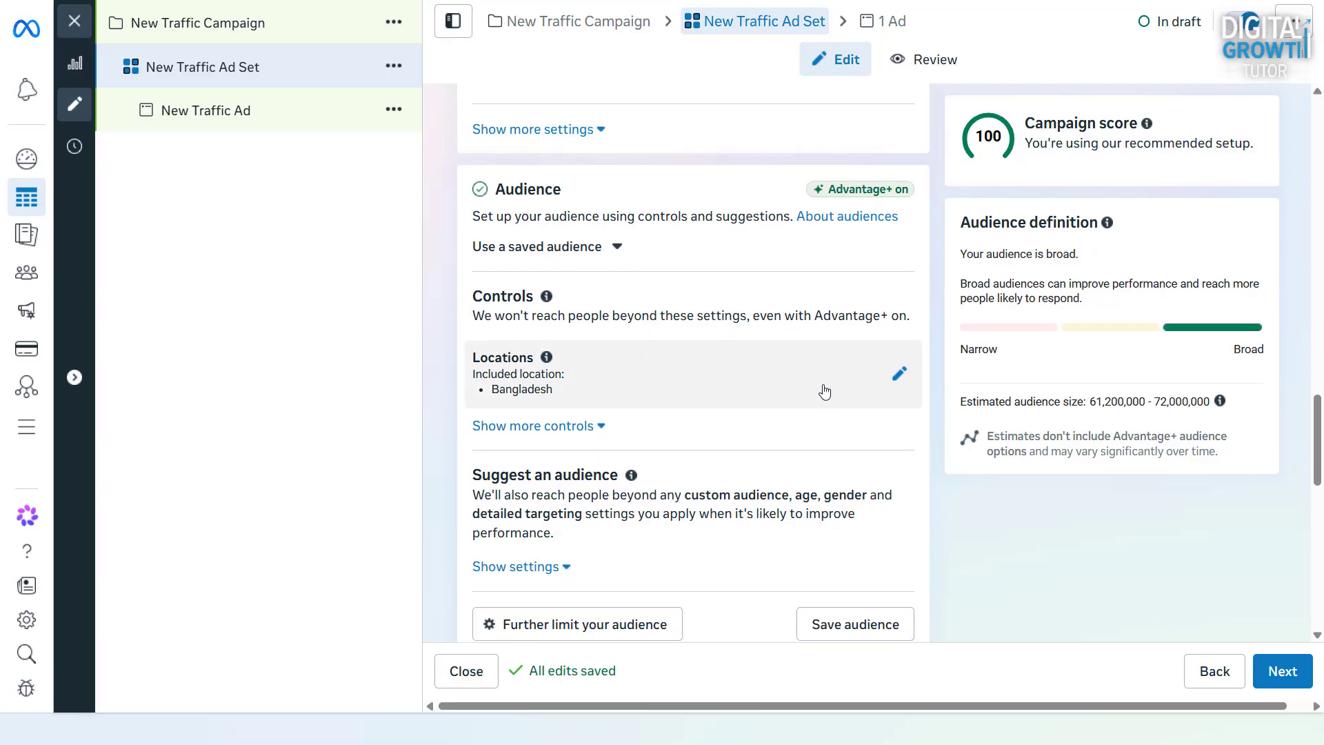
{"action": "left_click", "coordinate": [891, 375]}
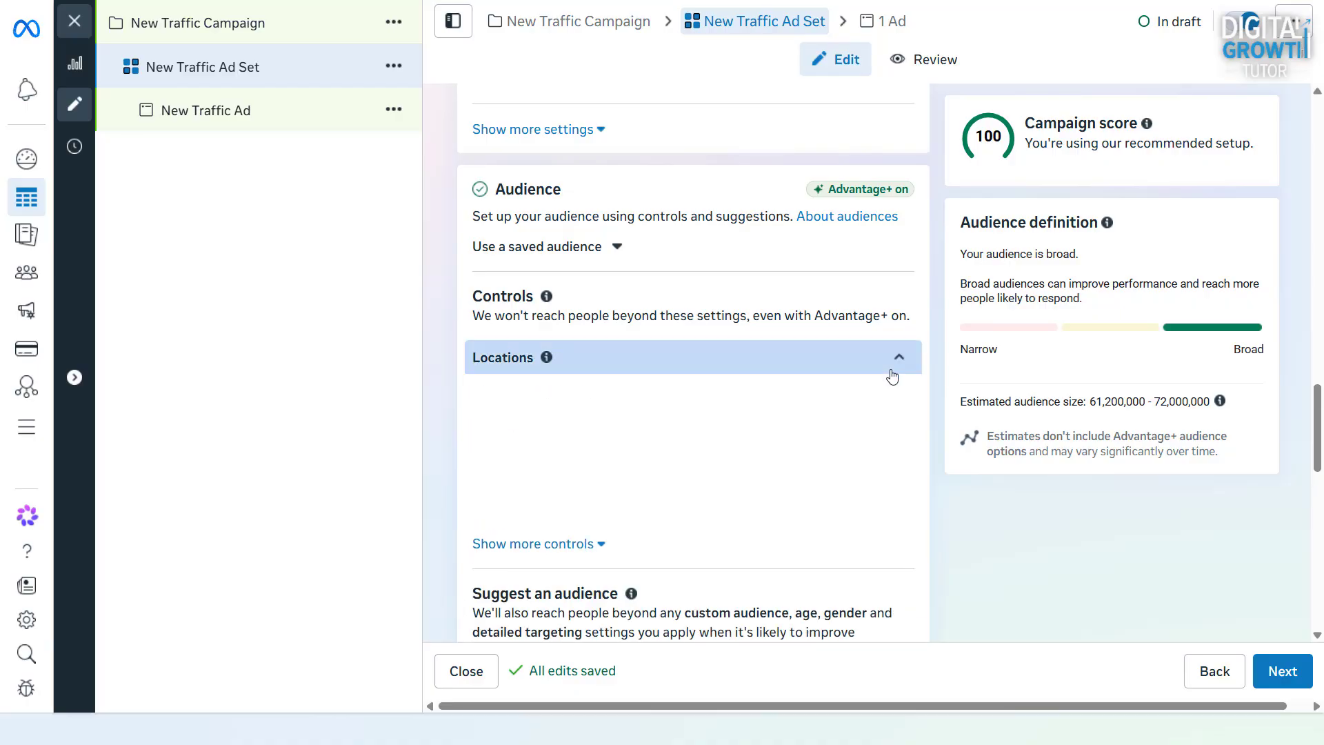
{"action": "scroll", "coordinate": [892, 375], "scroll_direction": "down", "scroll_amount": 3}
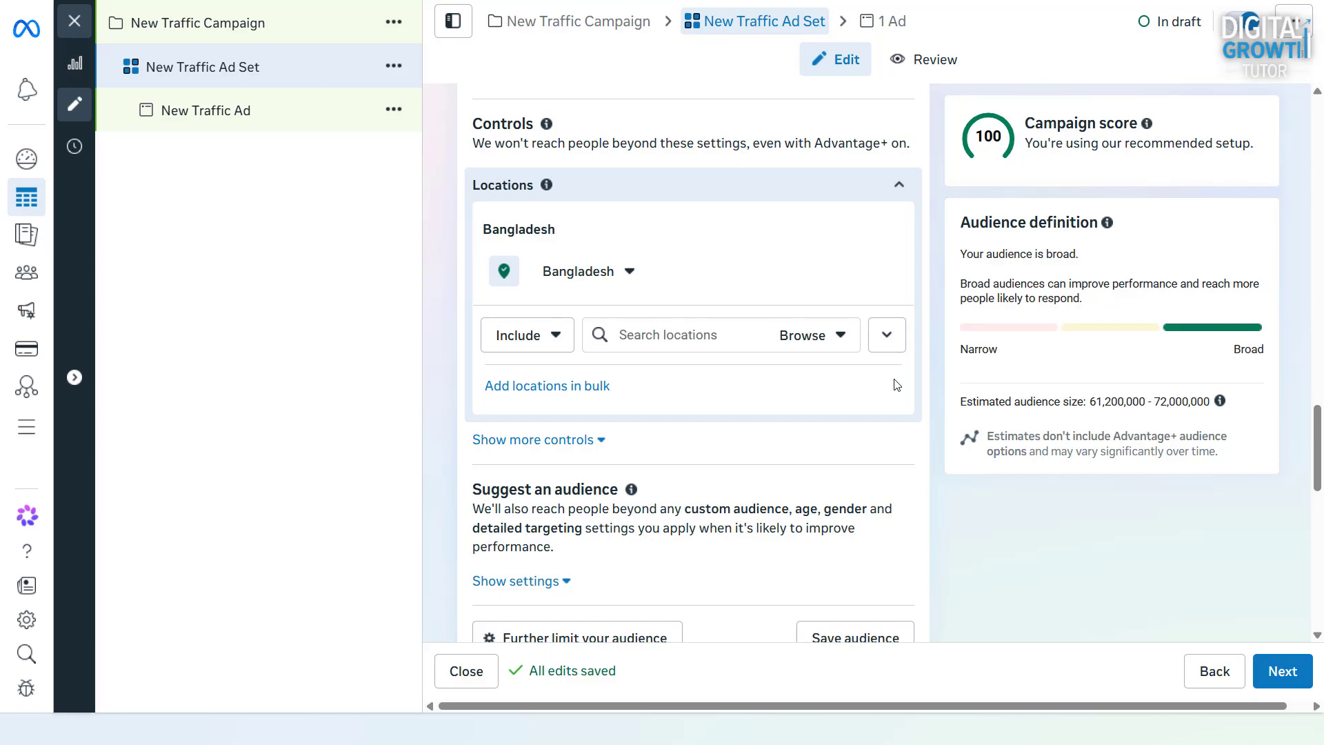
Search for United States and add it as an included audience location
{"action": "mouse_move", "coordinate": [826, 267]}
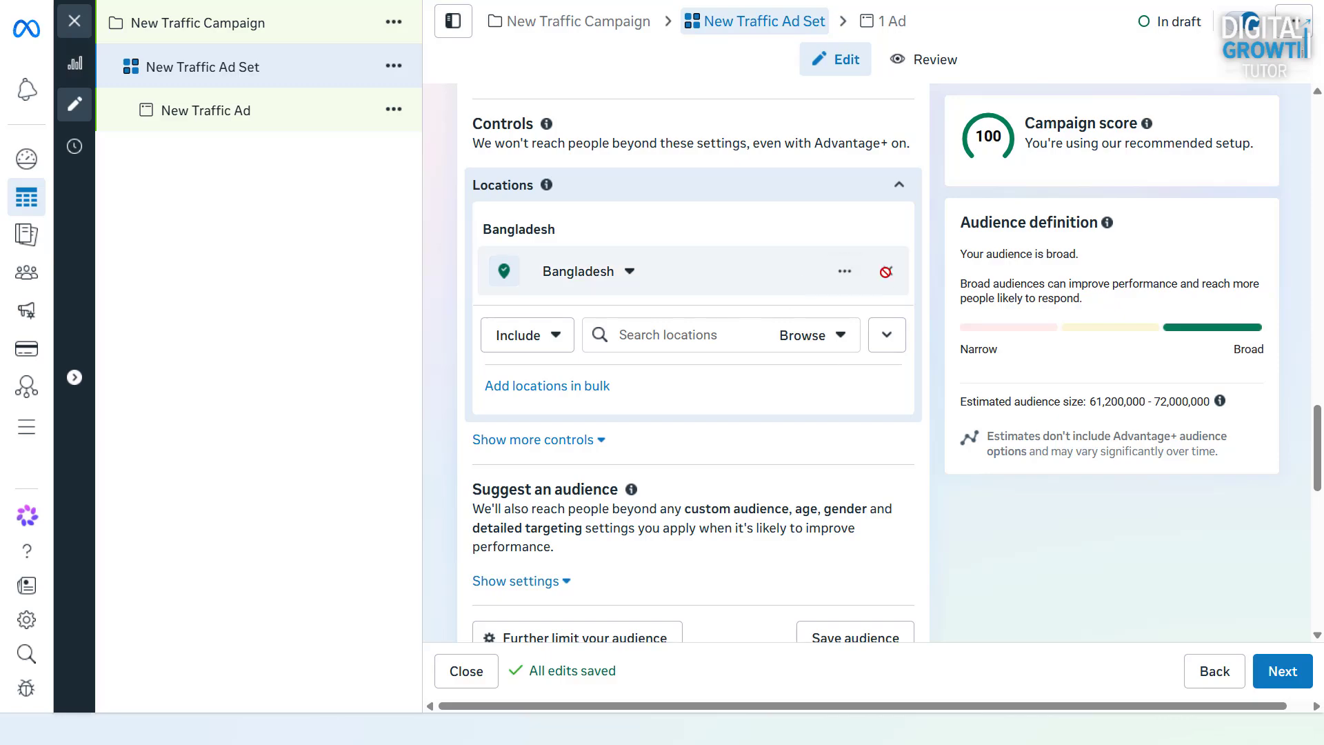
{"action": "mouse_move", "coordinate": [890, 272]}
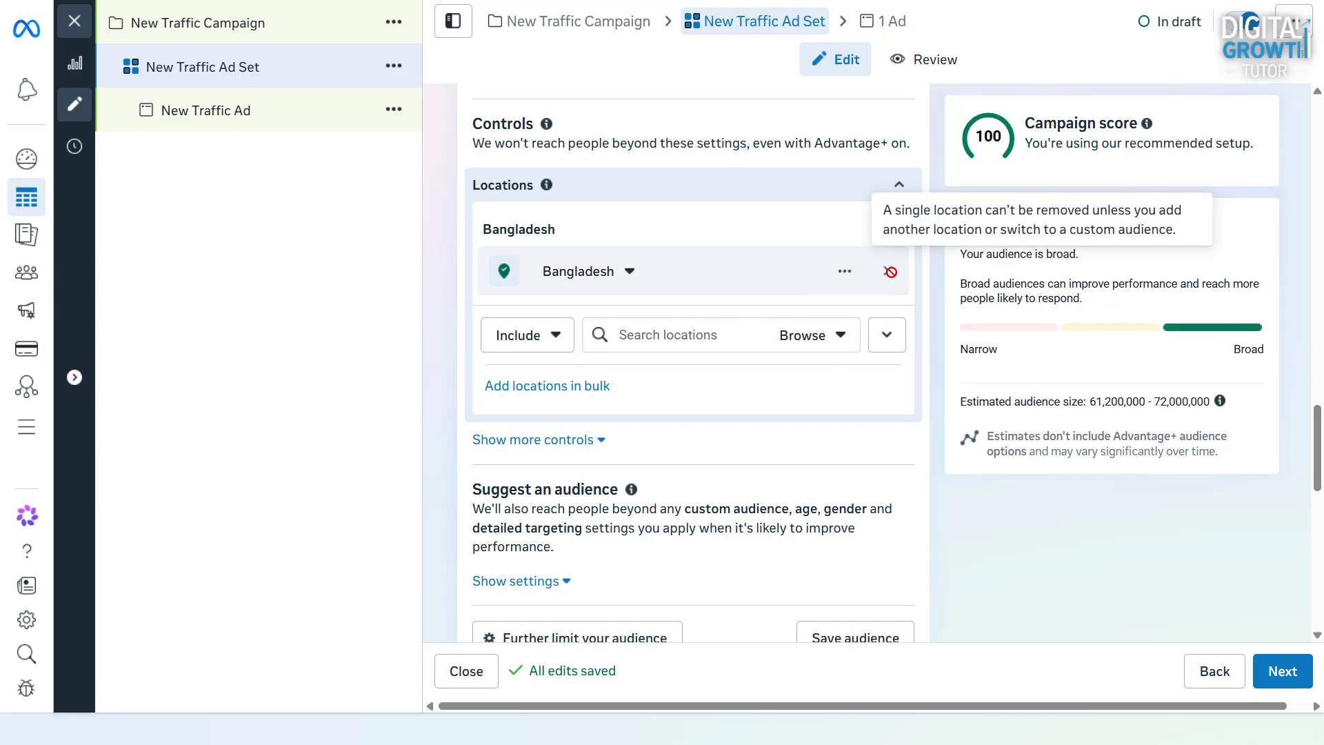
{"action": "left_click", "coordinate": [669, 334]}
{"action": "type", "text": "United"}
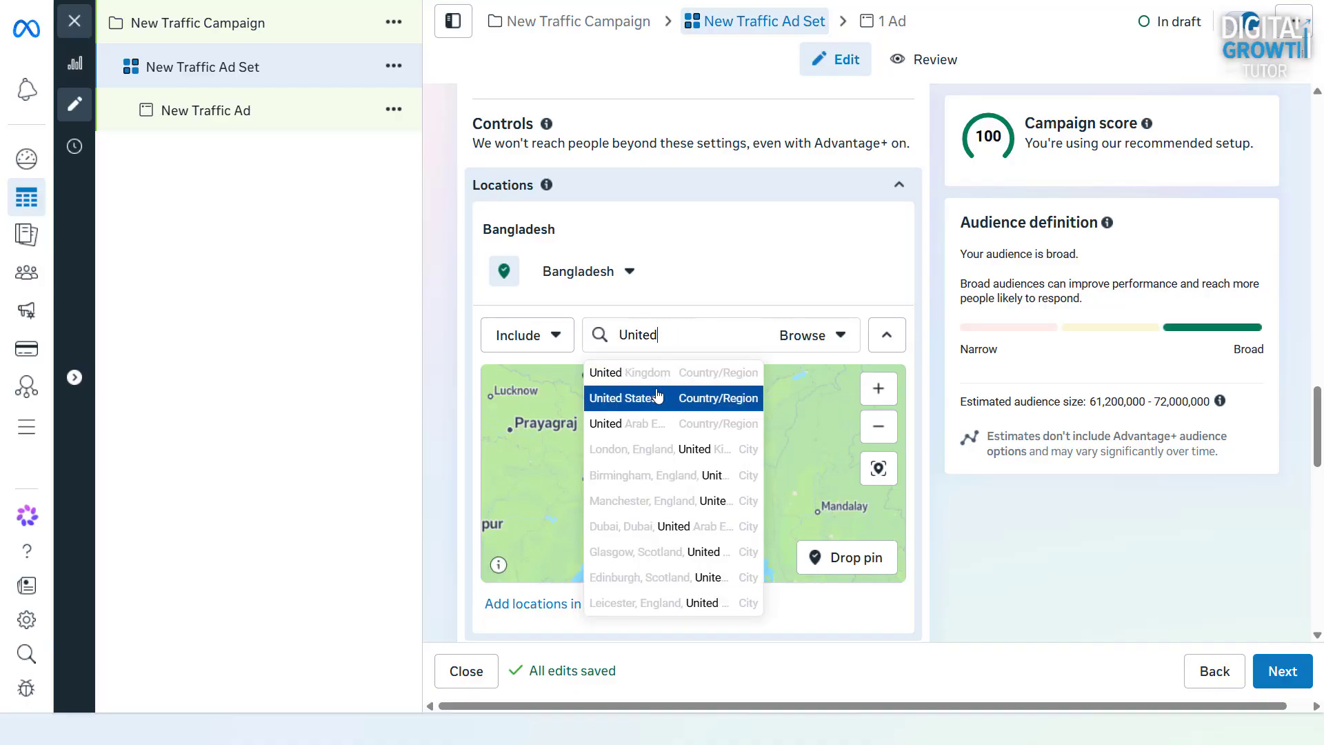
{"action": "left_click", "coordinate": [657, 398]}
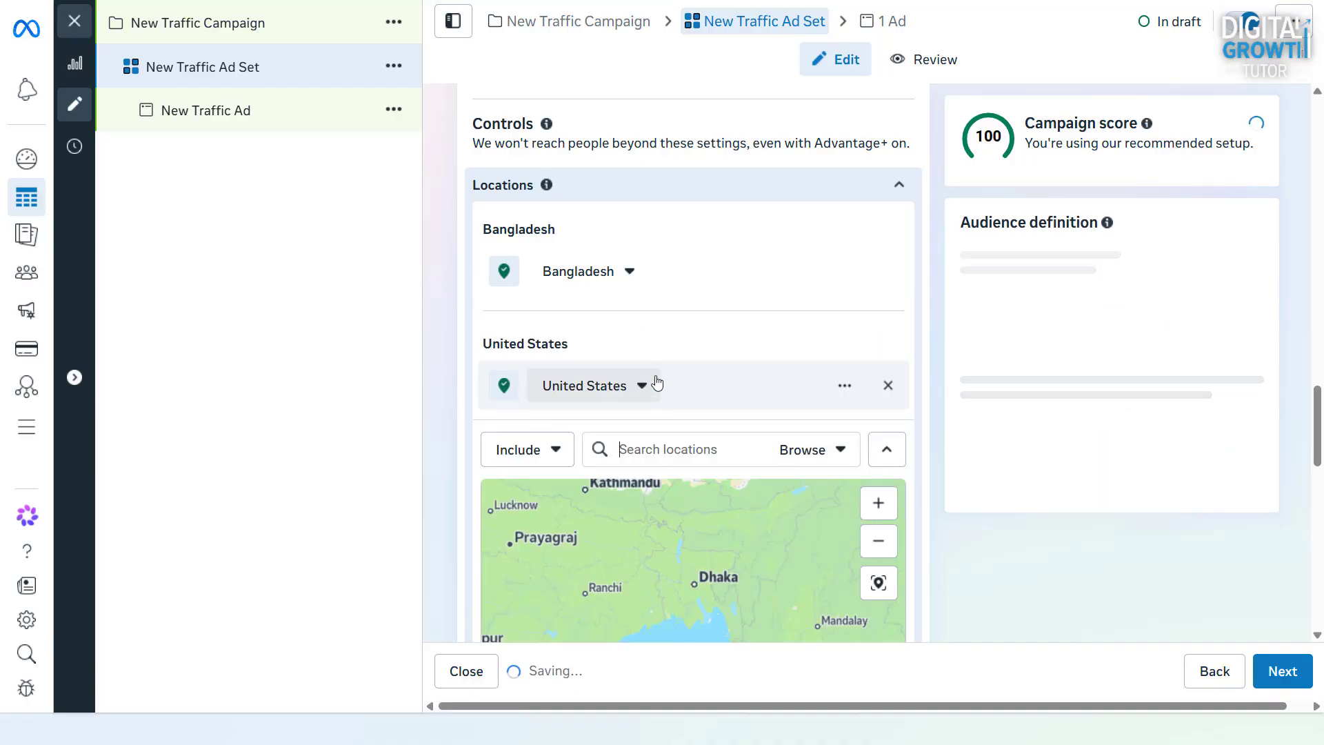
Browse the countries available for targeting under Asia and South America
{"action": "left_click", "coordinate": [820, 455]}
{"action": "left_click", "coordinate": [692, 491]}
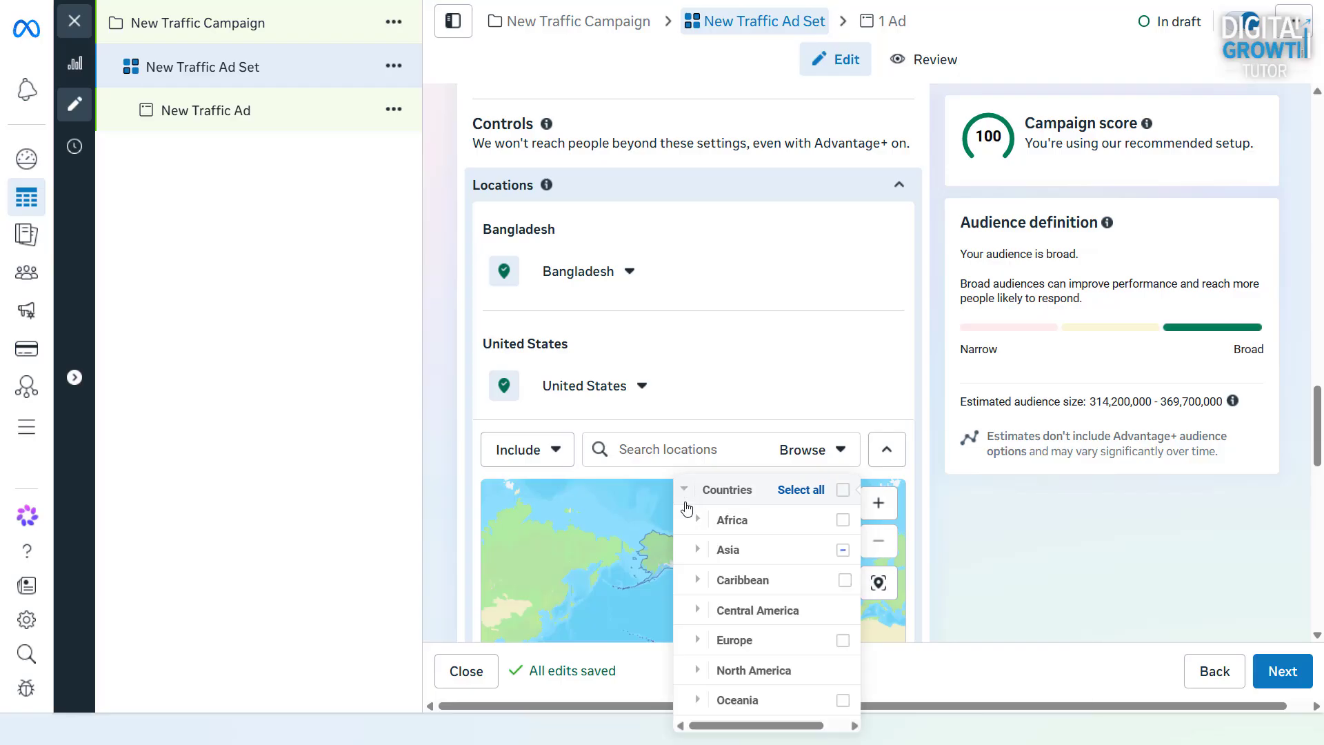
{"action": "left_click", "coordinate": [686, 549]}
{"action": "scroll", "coordinate": [712, 543], "scroll_direction": "down", "scroll_amount": 3}
{"action": "scroll", "coordinate": [711, 543], "scroll_direction": "down", "scroll_amount": 5}
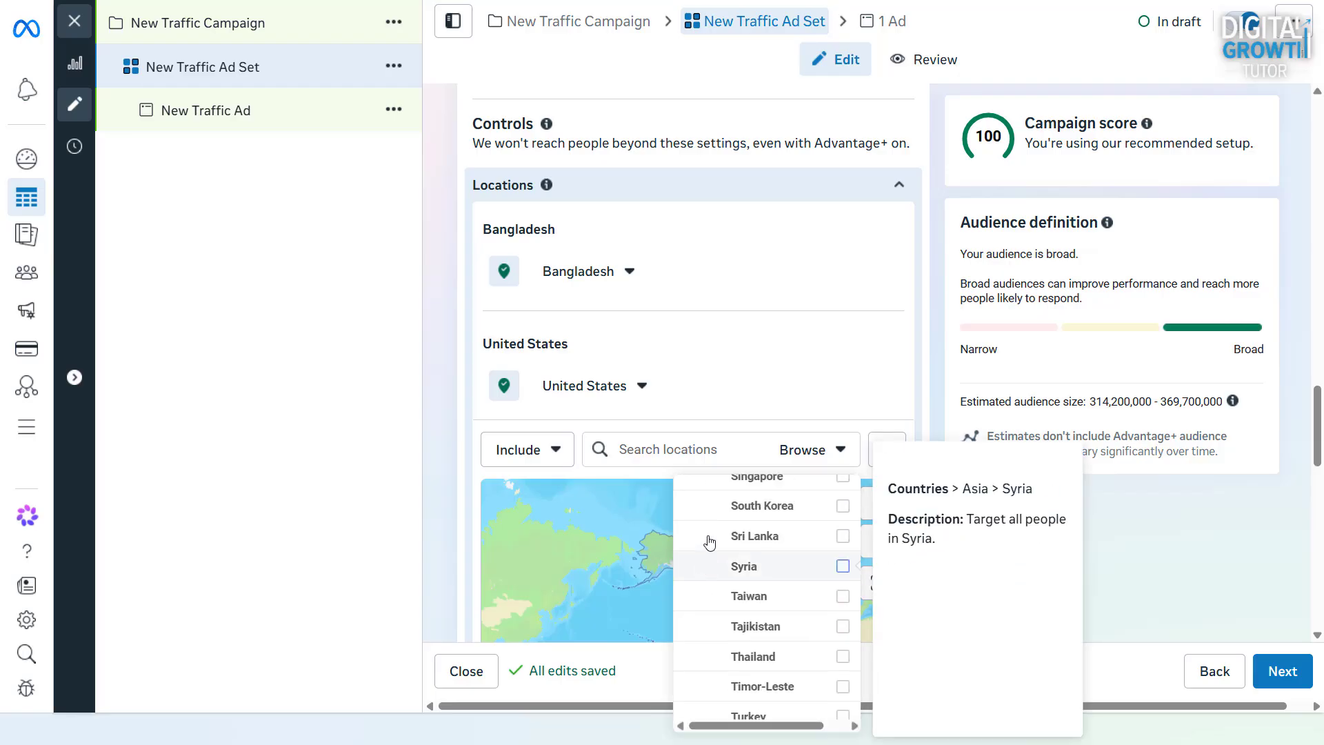
{"action": "scroll", "coordinate": [712, 545], "scroll_direction": "up", "scroll_amount": 10}
{"action": "left_click", "coordinate": [712, 550]}
{"action": "scroll", "coordinate": [712, 565], "scroll_direction": "down", "scroll_amount": 2}
{"action": "left_click", "coordinate": [717, 643]}
{"action": "scroll", "coordinate": [738, 605], "scroll_direction": "down", "scroll_amount": 2}
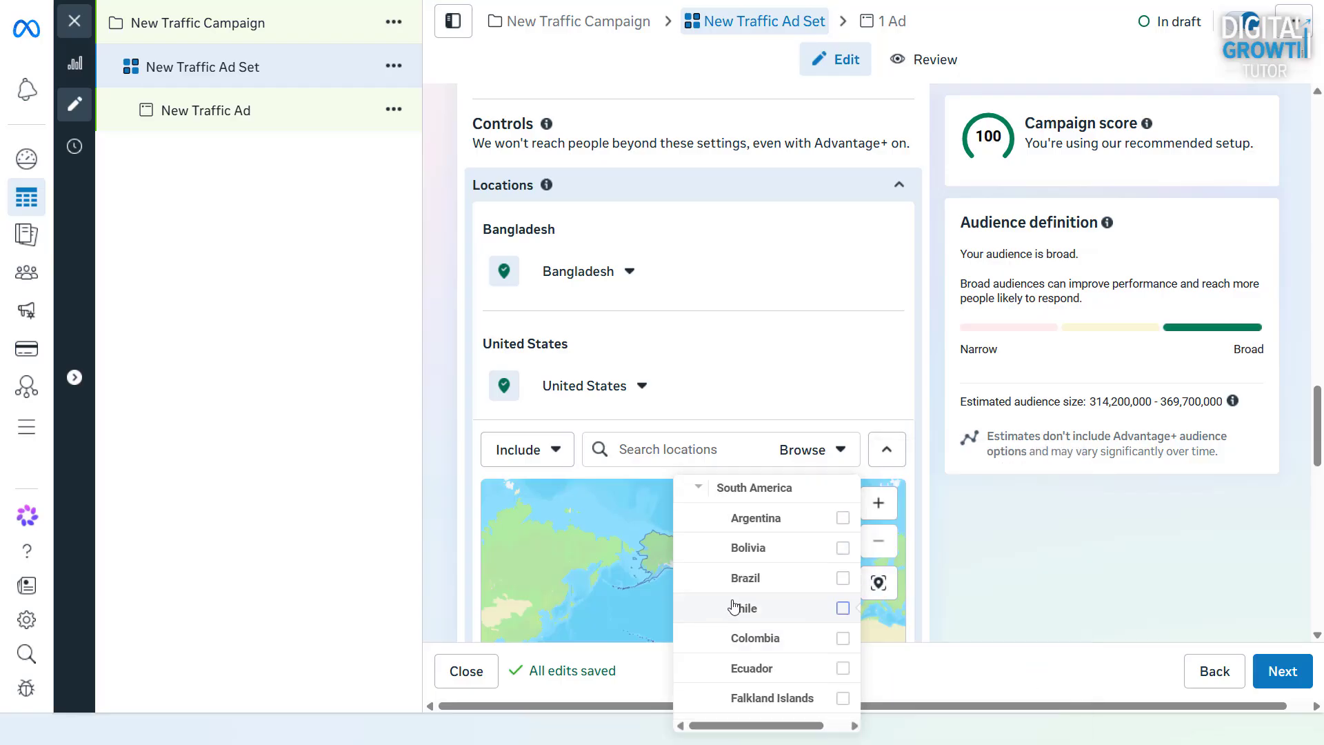
{"action": "scroll", "coordinate": [738, 593], "scroll_direction": "down", "scroll_amount": 3}
{"action": "scroll", "coordinate": [738, 607], "scroll_direction": "up", "scroll_amount": 4}
Include Canada from the North America countries and remove Bangladesh from the audience locations
{"action": "left_click", "coordinate": [697, 496]}
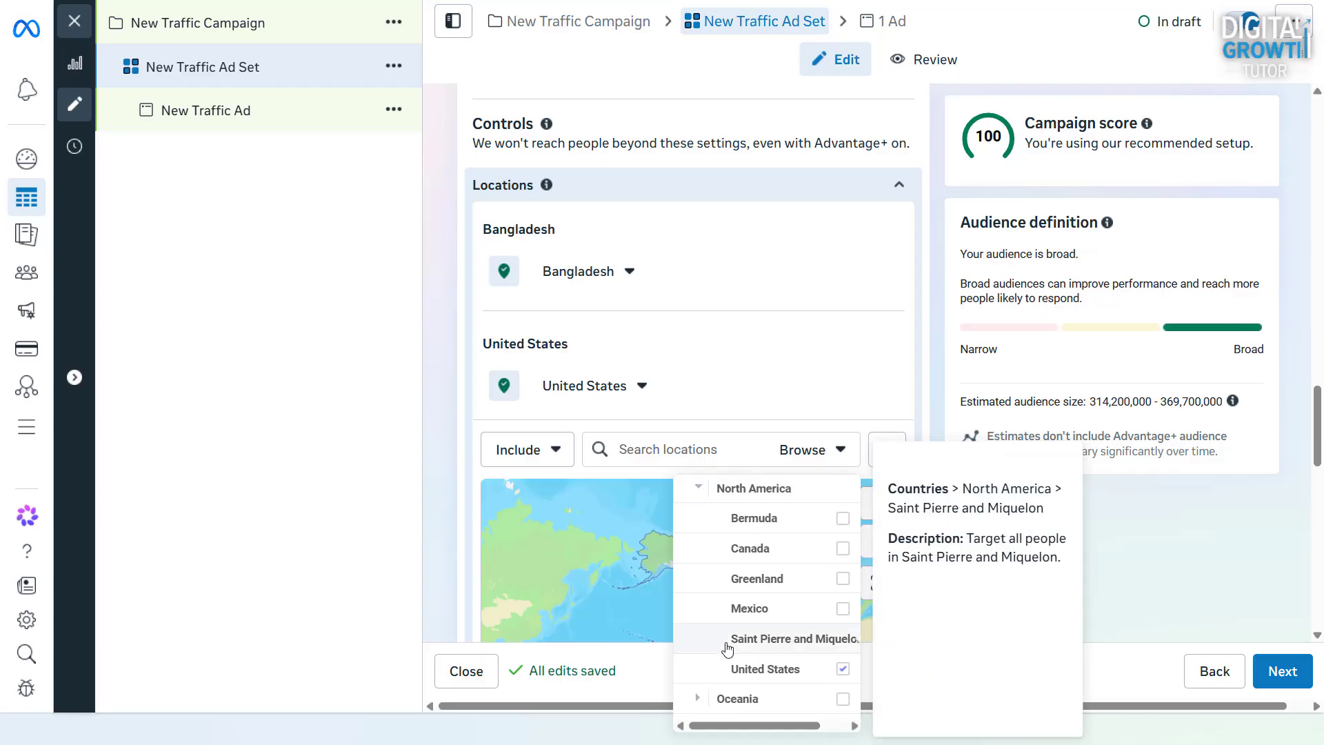
{"action": "left_click", "coordinate": [835, 547]}
{"action": "left_click", "coordinate": [871, 238]}
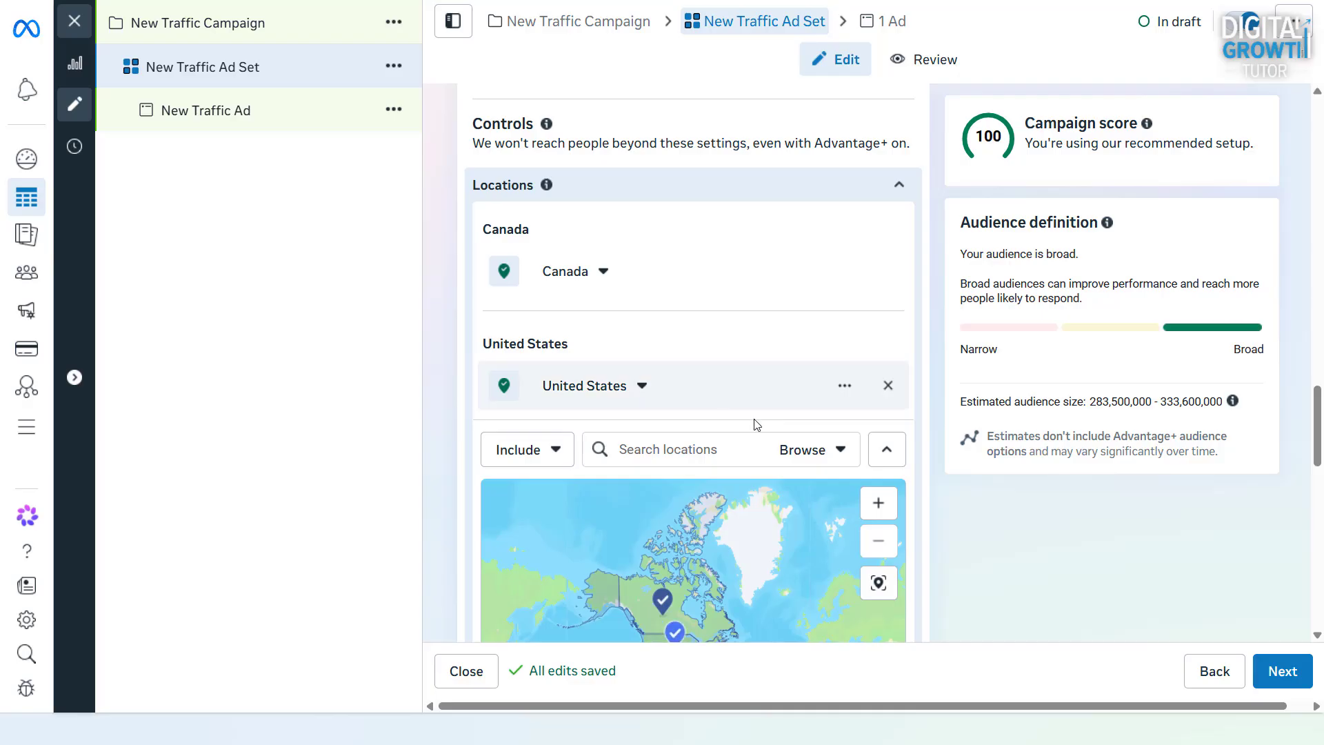
Limit the Canada location to cities only, with a minimum population of 1 million
{"action": "left_click", "coordinate": [603, 271]}
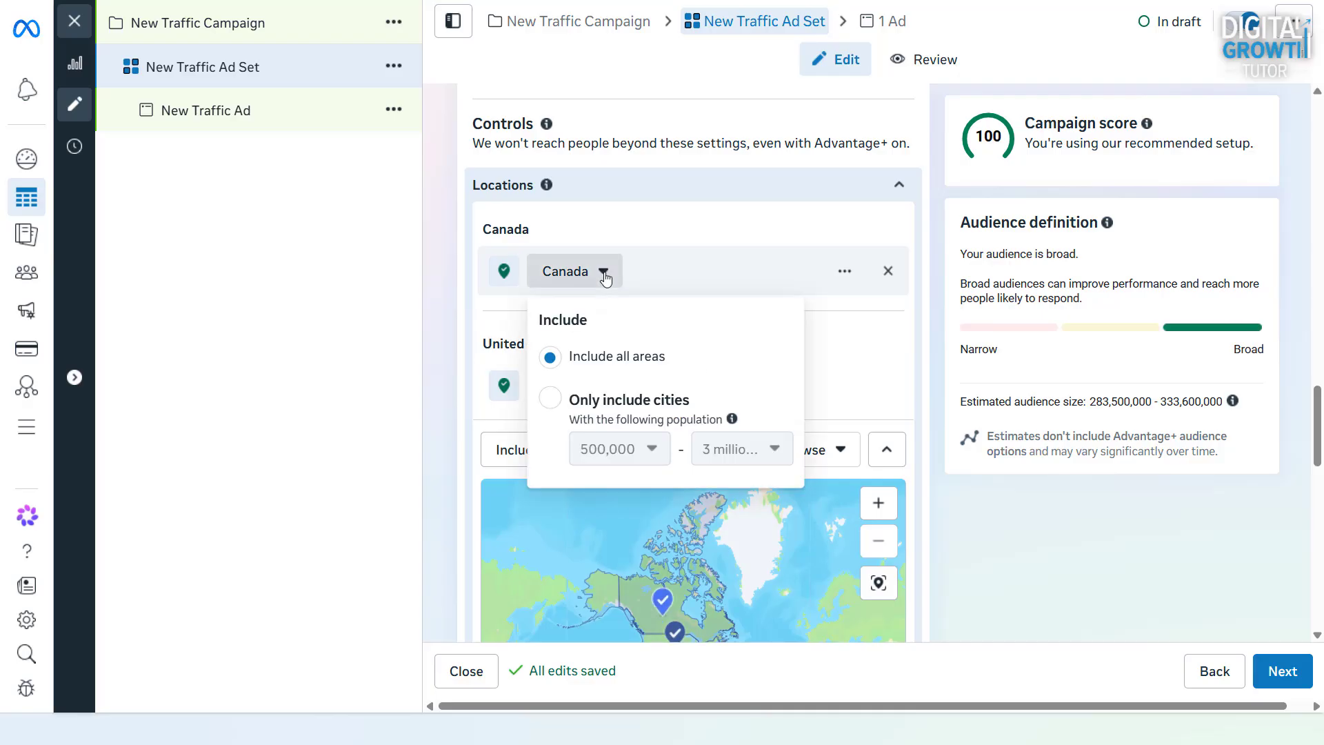
{"action": "left_click", "coordinate": [553, 404]}
{"action": "left_click", "coordinate": [658, 271]}
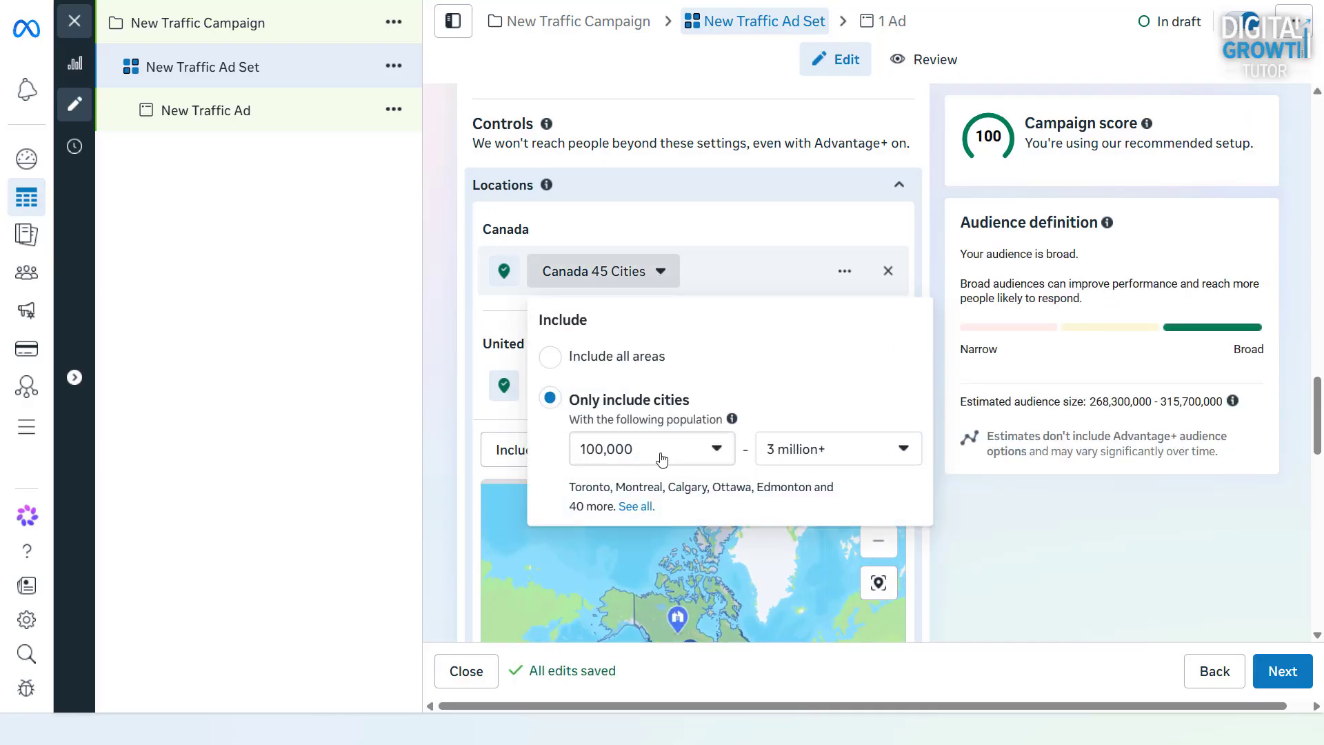
{"action": "left_click", "coordinate": [656, 451]}
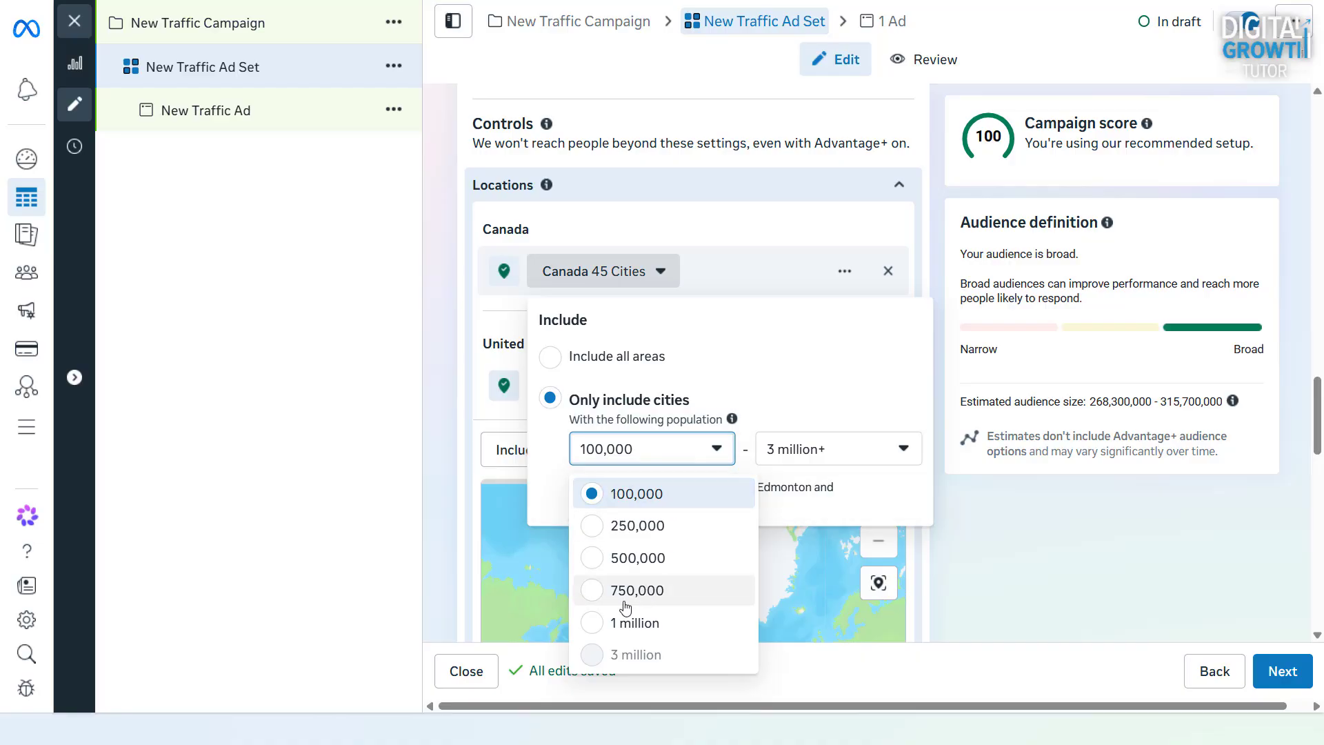
{"action": "left_click", "coordinate": [605, 623]}
Limit the United States location to cities only and raise its minimum city population
{"action": "left_click", "coordinate": [641, 384]}
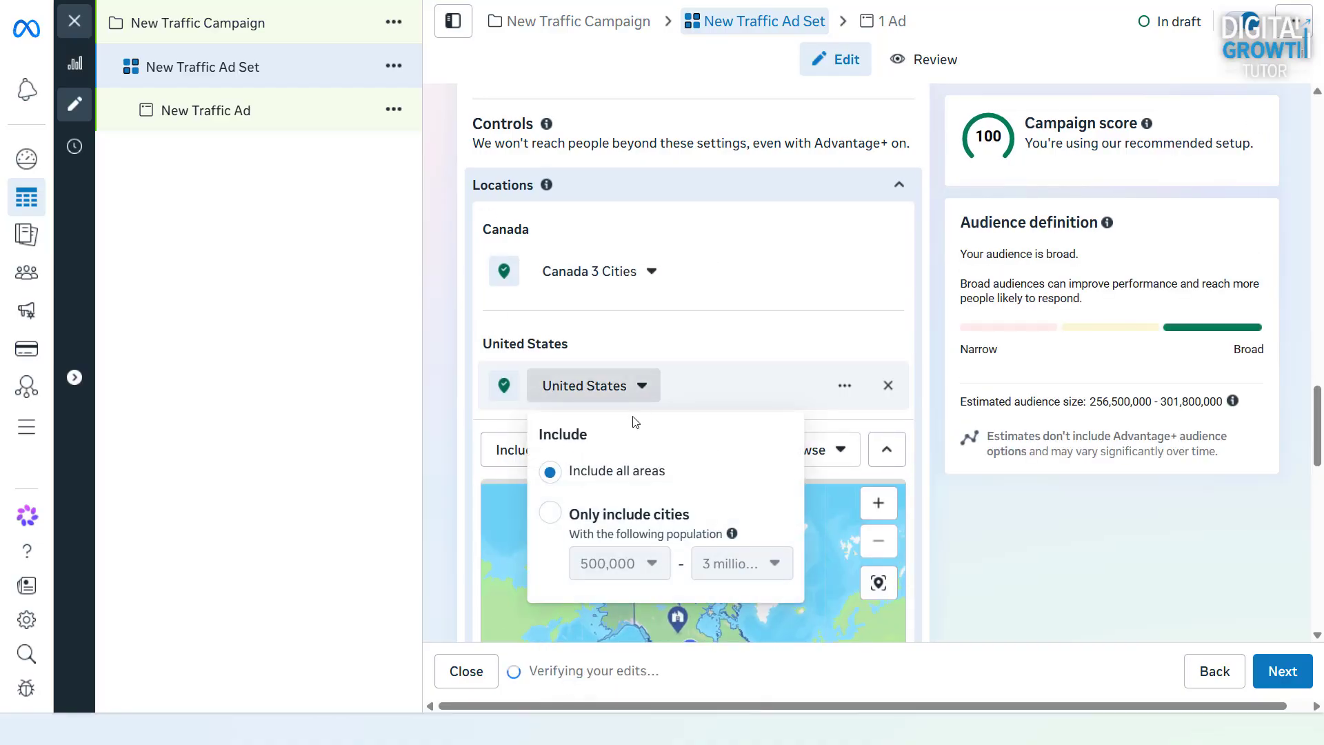
{"action": "left_click", "coordinate": [549, 517]}
{"action": "left_click", "coordinate": [641, 384]}
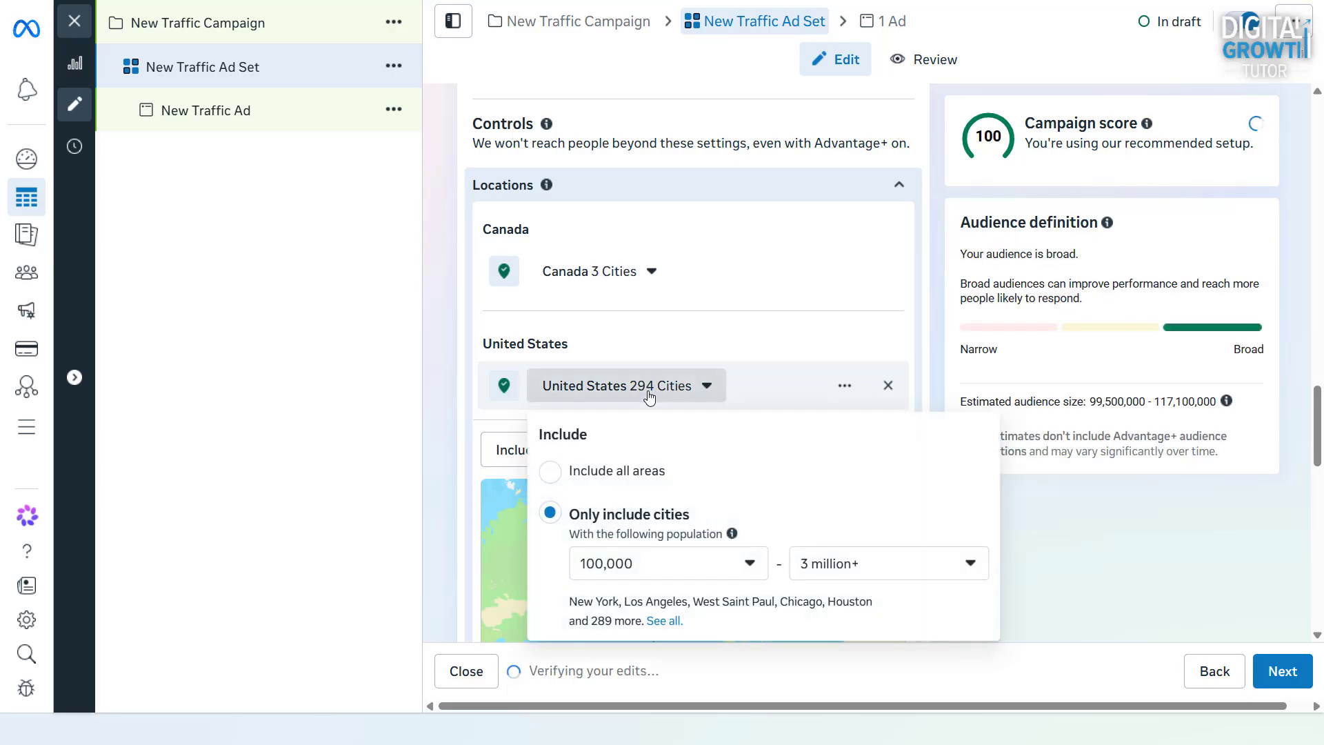
{"action": "left_click", "coordinate": [685, 563]}
{"action": "left_click", "coordinate": [630, 487]}
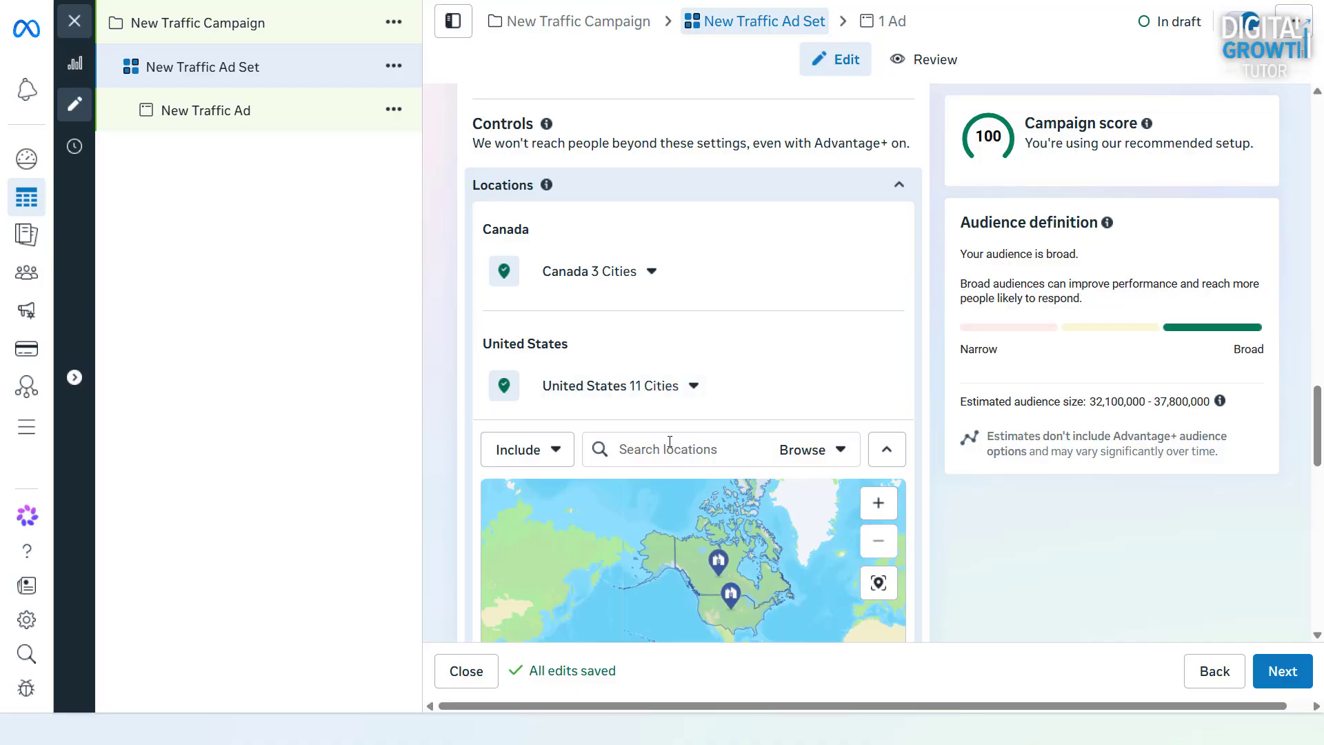
Include London, California, try targeting the current city only, and restore cities within a 25 mi radius
{"action": "type", "text": "London"}
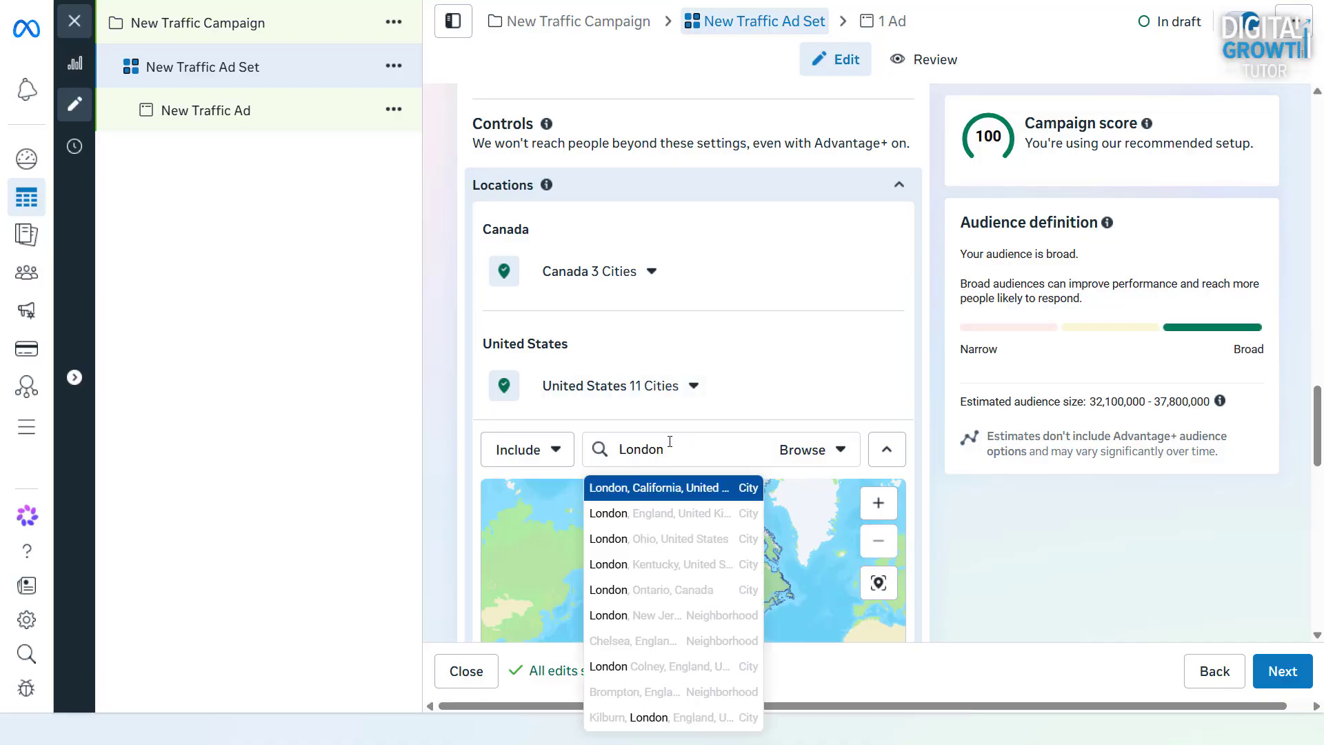
{"action": "left_click", "coordinate": [698, 495]}
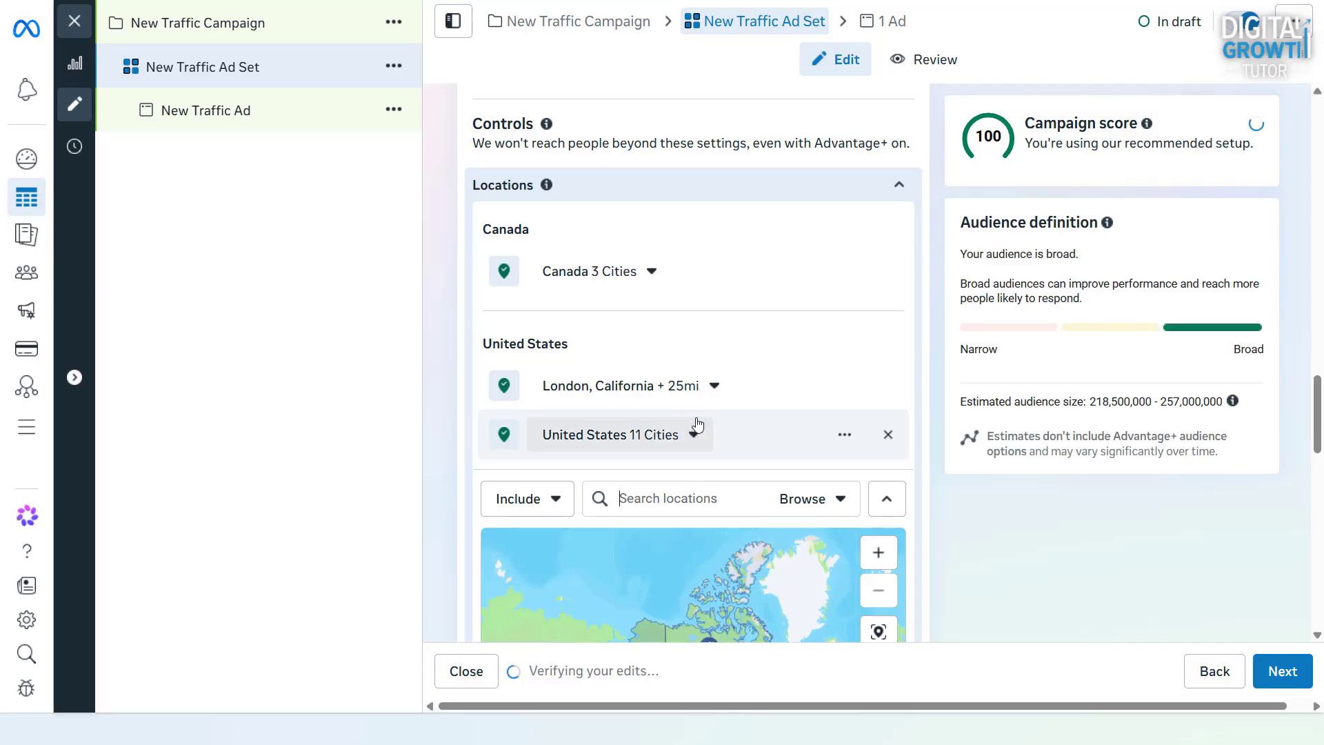
{"action": "left_click", "coordinate": [717, 391]}
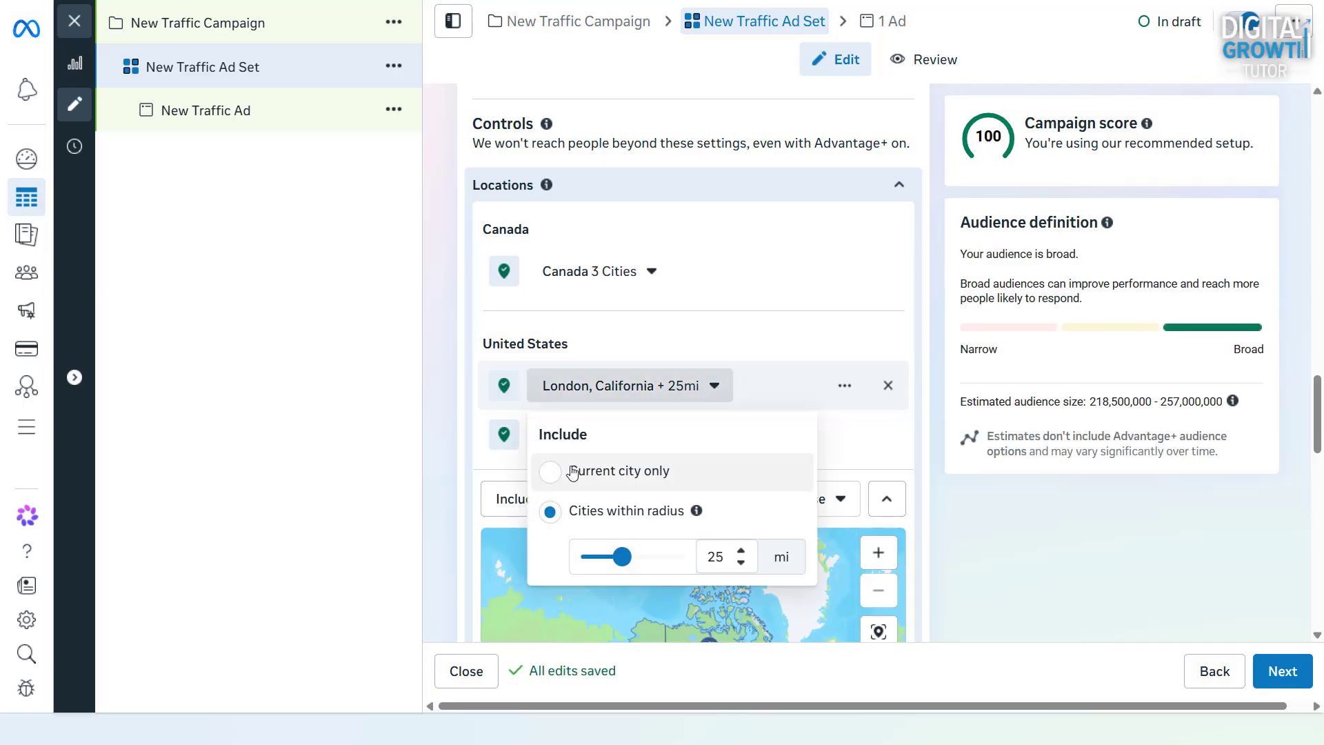
{"action": "left_click", "coordinate": [550, 473]}
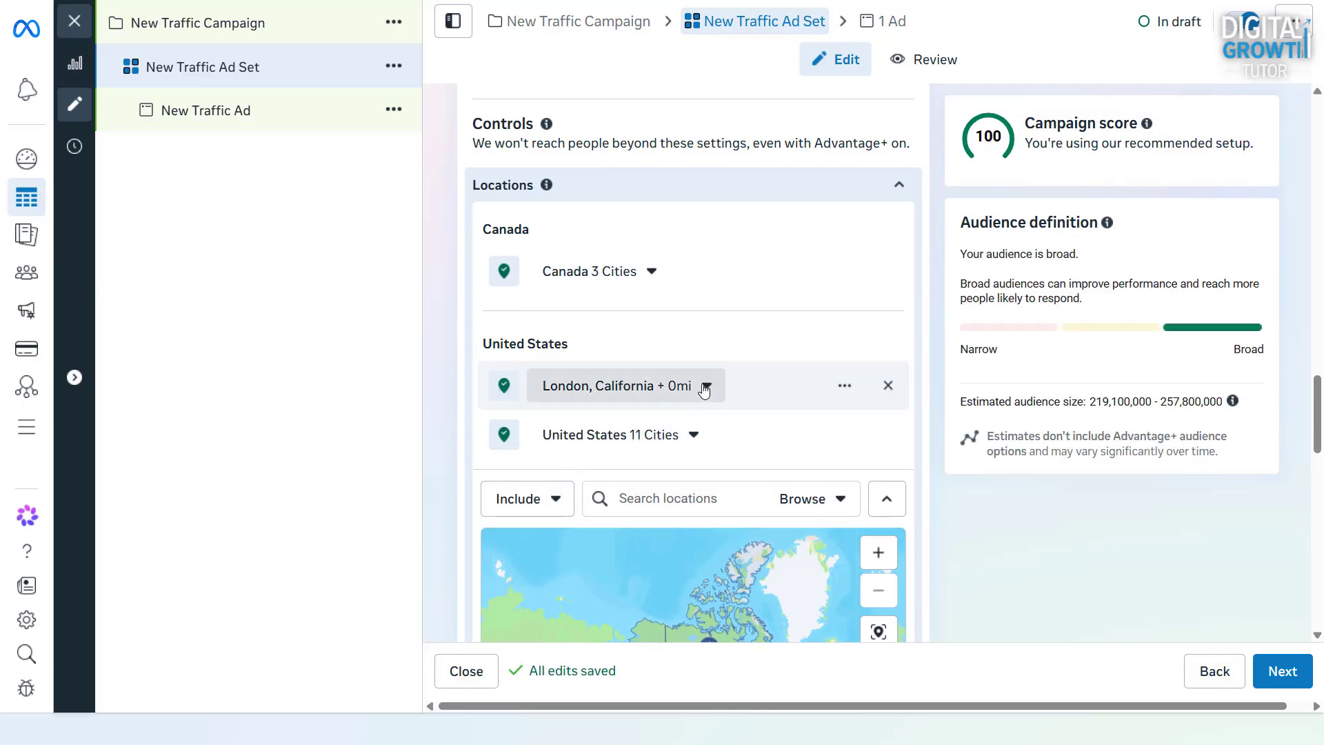
{"action": "left_click", "coordinate": [549, 511]}
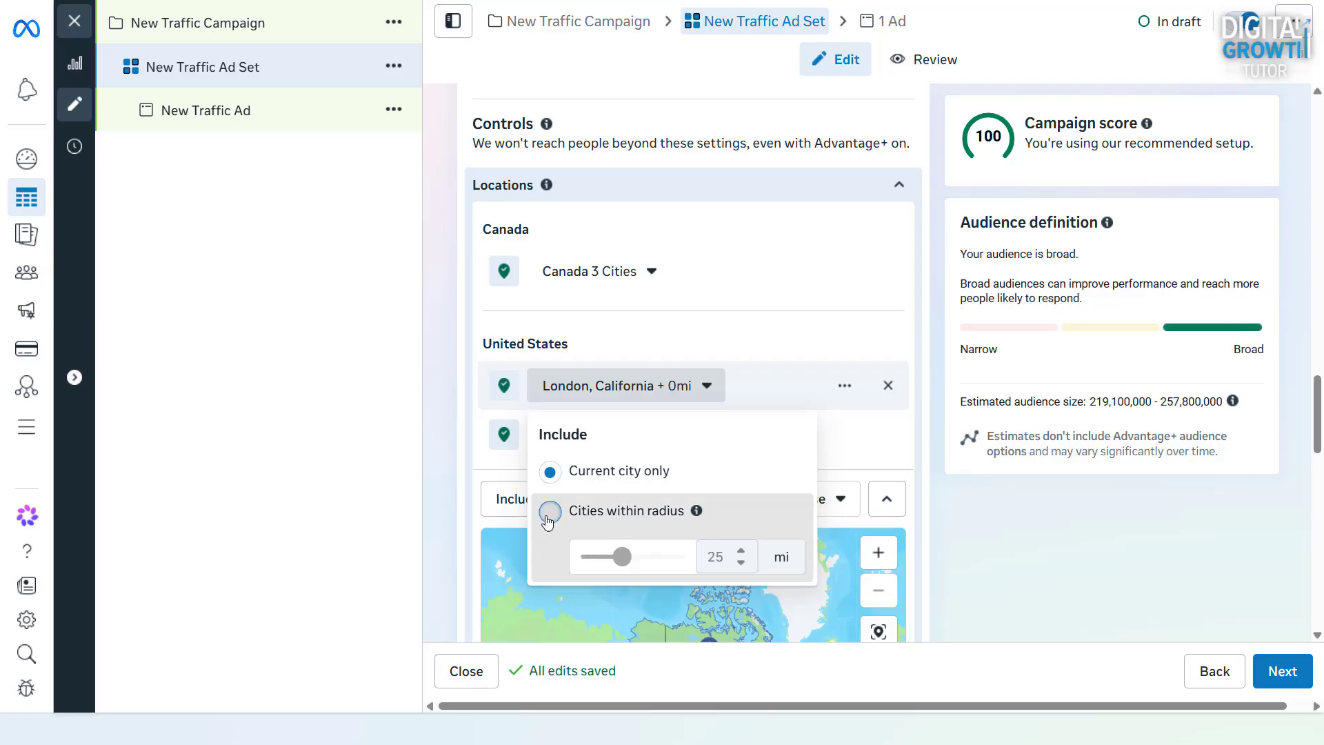
Search for Sydney and include Sydney, New South Wales as an audience location
{"action": "left_click", "coordinate": [662, 499]}
{"action": "type", "text": "Sy"}
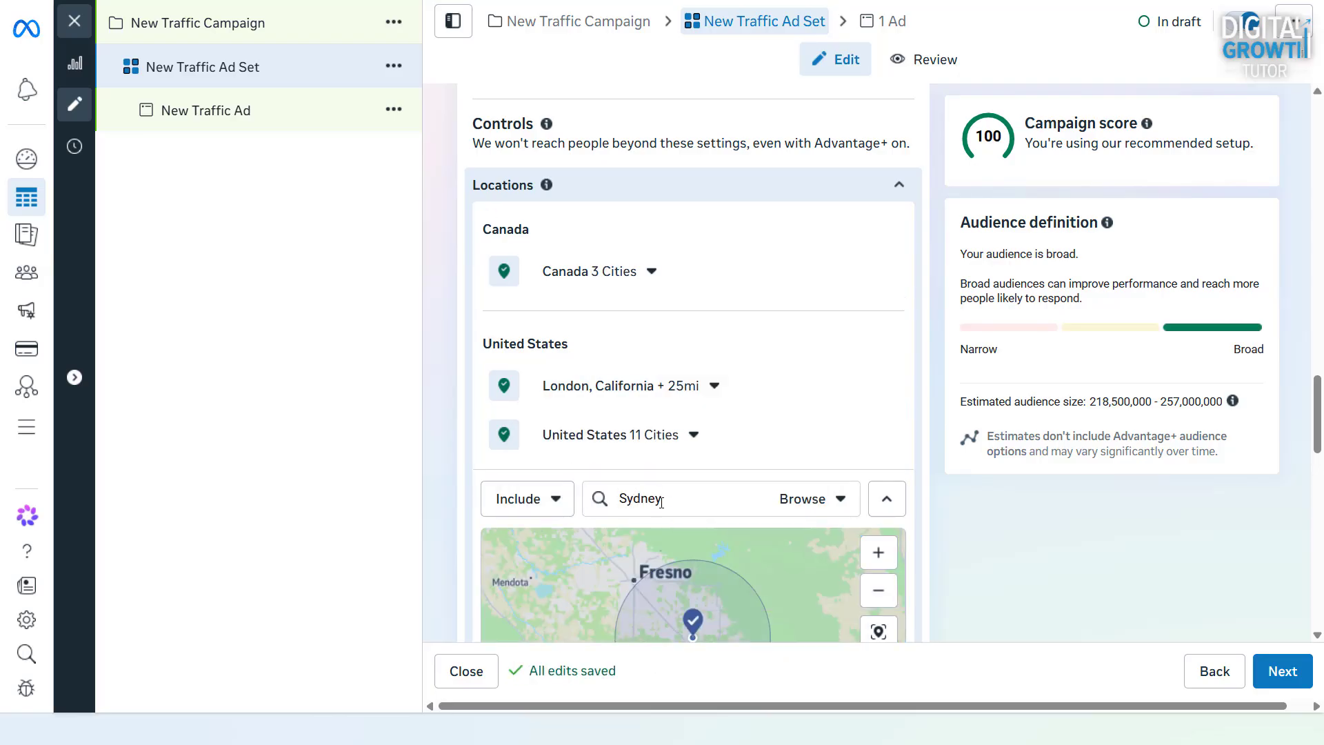
{"action": "type", "text": "dney"}
{"action": "left_click", "coordinate": [656, 536]}
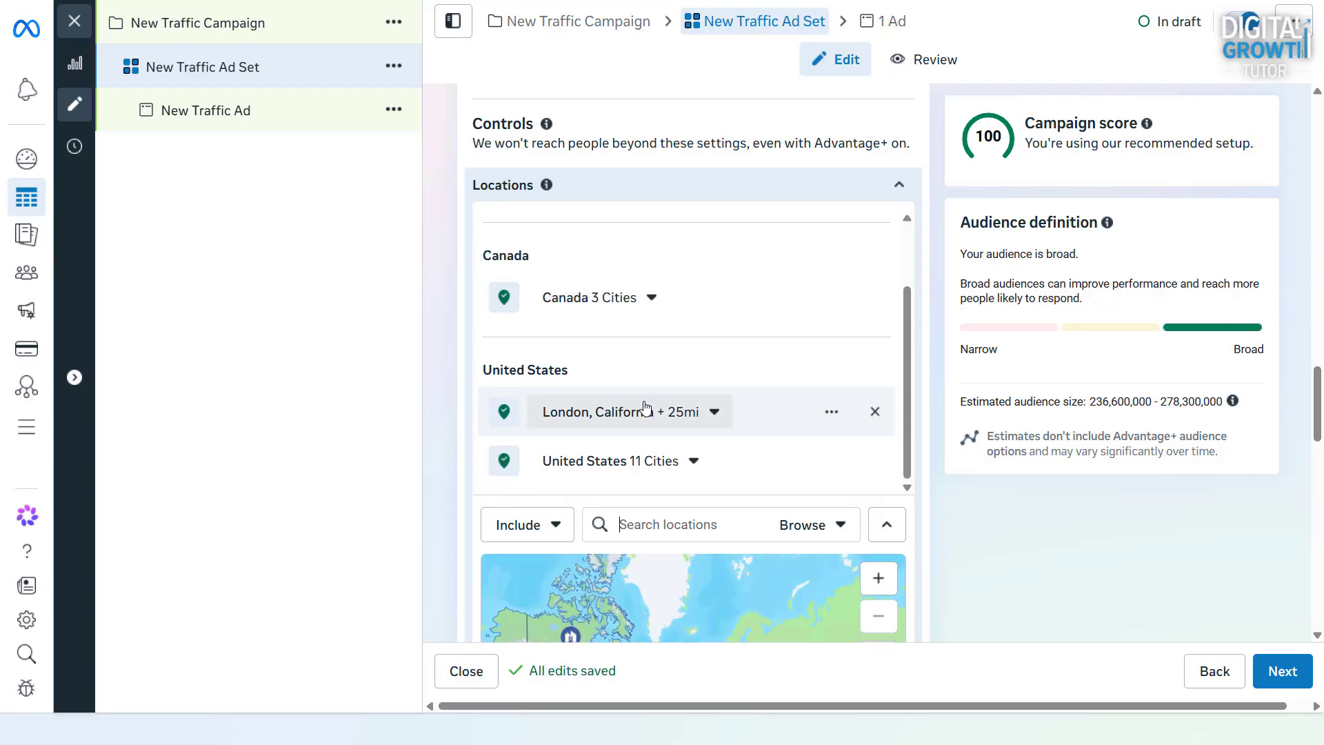
Set the radius around Sydney, New South Wales to 27 mi
{"action": "scroll", "coordinate": [594, 269], "scroll_direction": "up", "scroll_amount": 2}
{"action": "left_click", "coordinate": [759, 271]}
{"action": "left_click", "coordinate": [740, 437]}
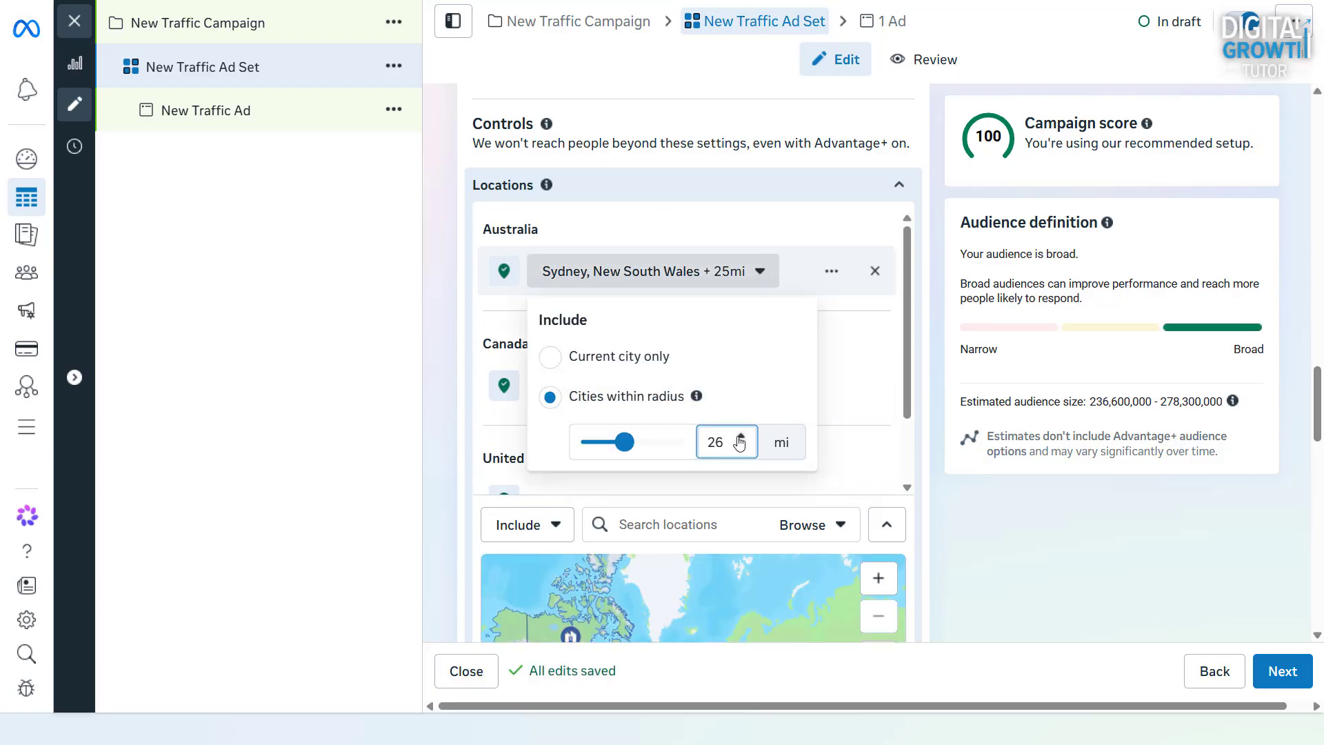
{"action": "left_click", "coordinate": [740, 437]}
{"action": "left_click", "coordinate": [736, 360]}
Search for Chatswood and include Chatswood Grv, Auckland, New Zealand as an audience location
{"action": "scroll", "coordinate": [736, 400], "scroll_direction": "down", "scroll_amount": 2}
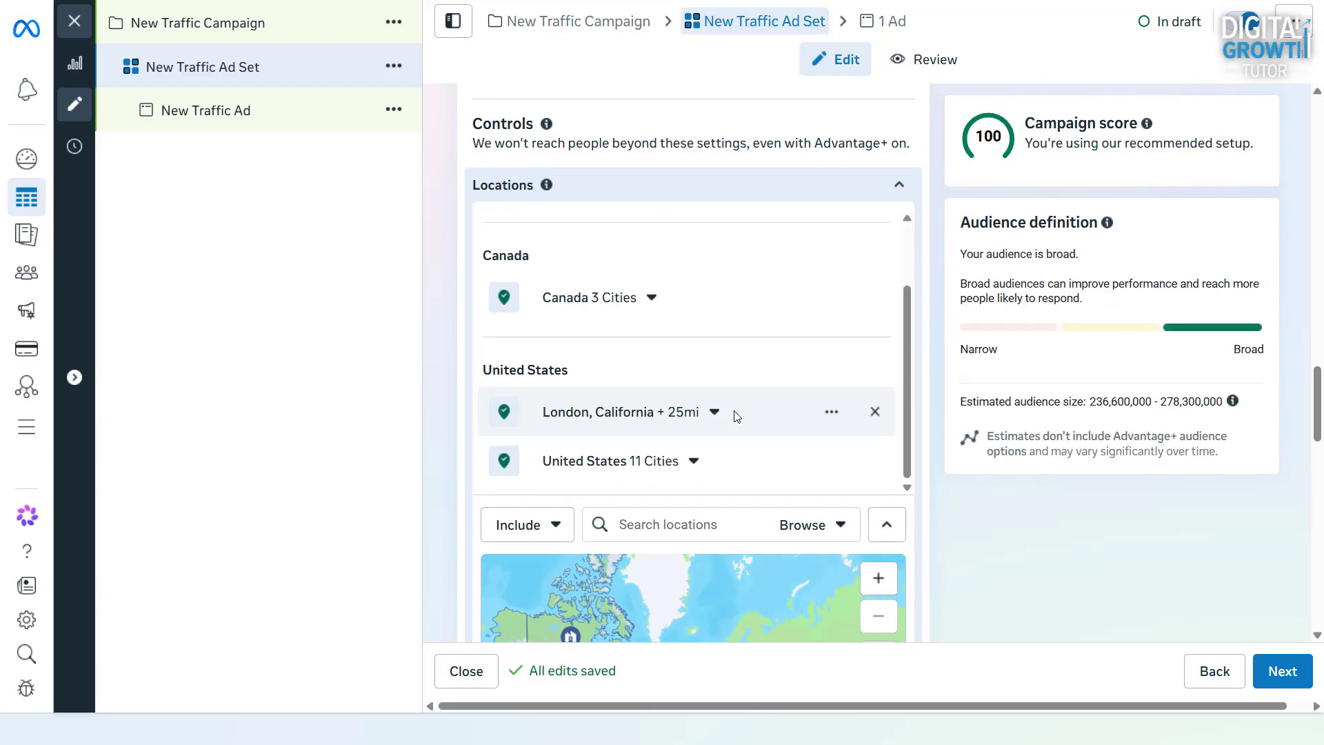
{"action": "left_click", "coordinate": [707, 526]}
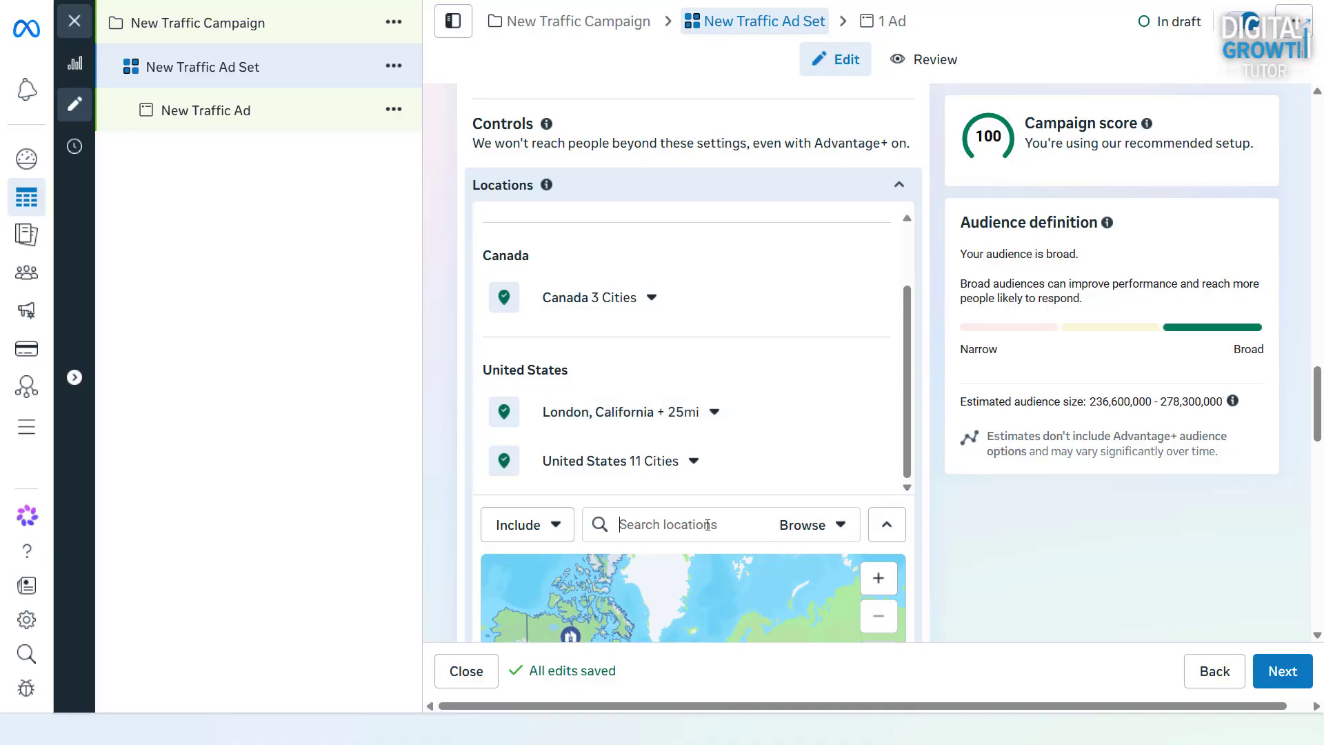
{"action": "type", "text": "chatswood"}
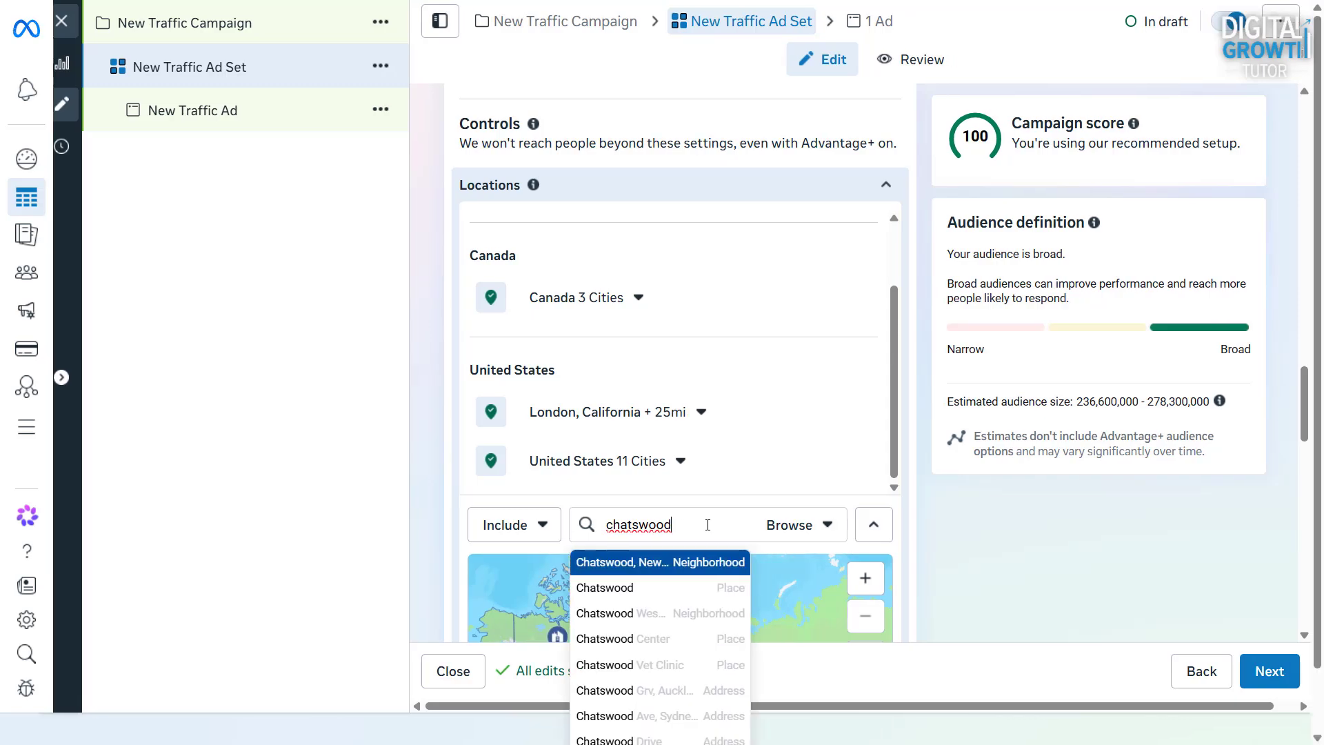
{"action": "left_click", "coordinate": [614, 690]}
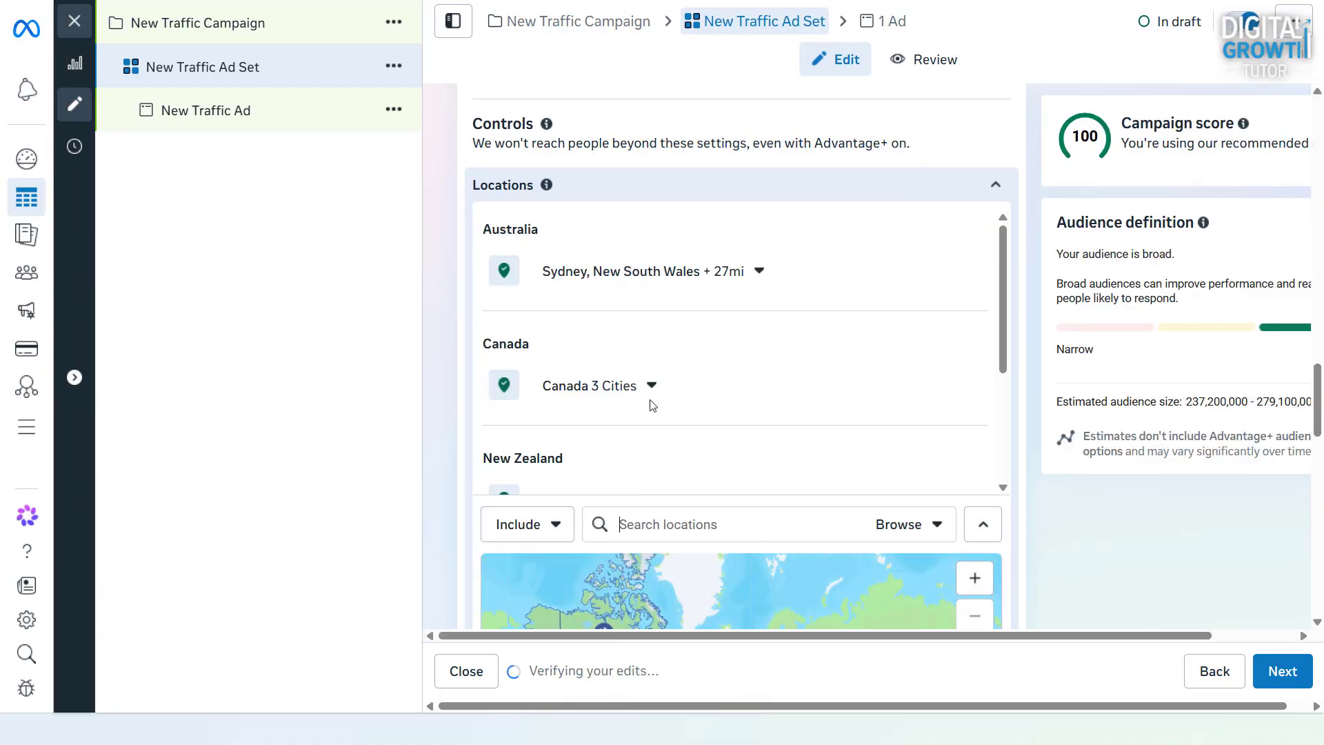
{"action": "scroll", "coordinate": [695, 386], "scroll_direction": "down", "scroll_amount": 3}
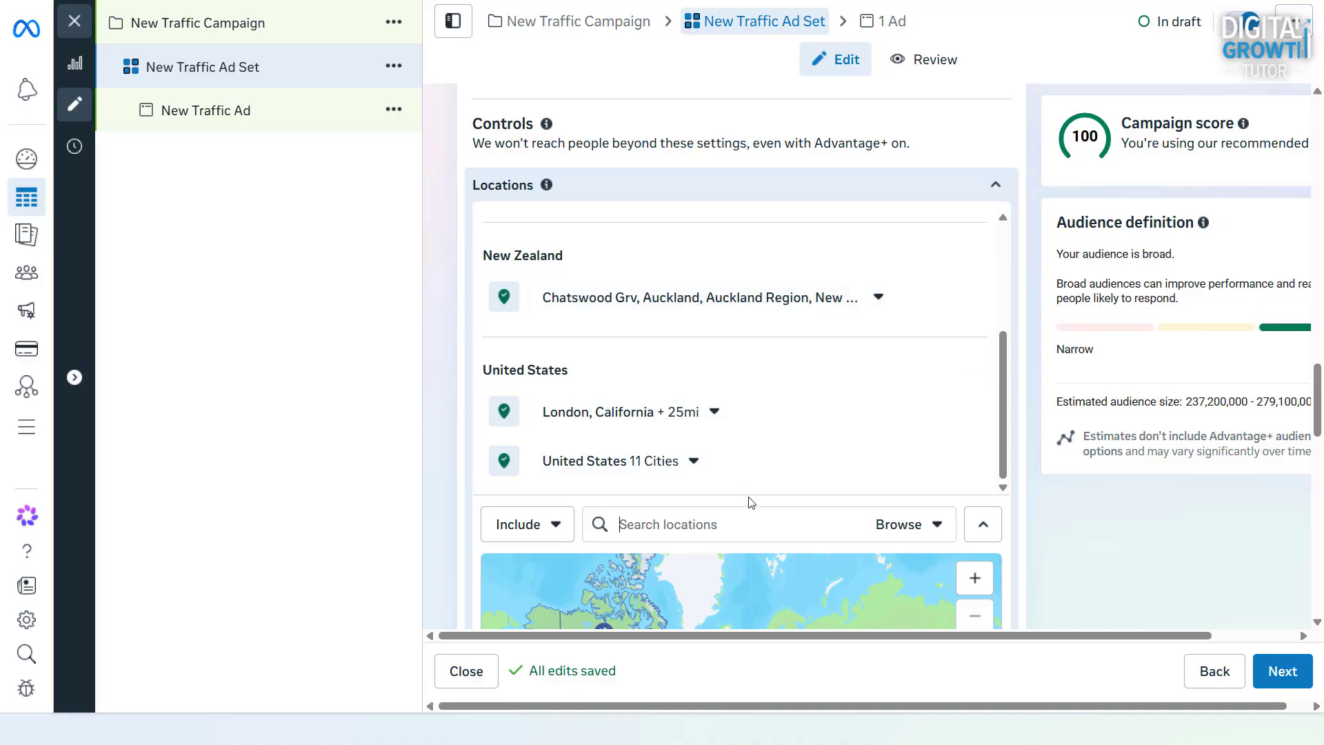
Exclude the state of Florida, United States from the audience locations
{"action": "scroll", "coordinate": [751, 502], "scroll_direction": "down", "scroll_amount": 3}
{"action": "left_click", "coordinate": [527, 352]}
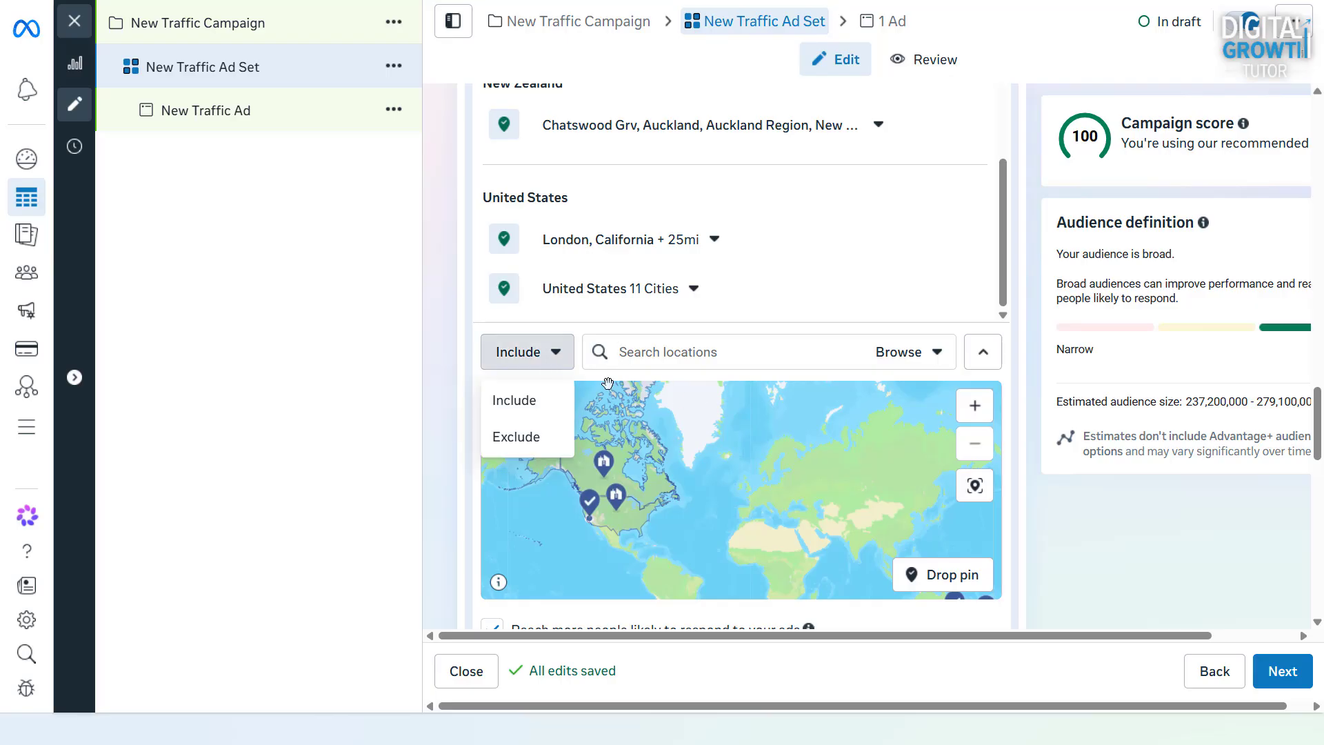
{"action": "left_click", "coordinate": [518, 434]}
{"action": "type", "text": "Florida"}
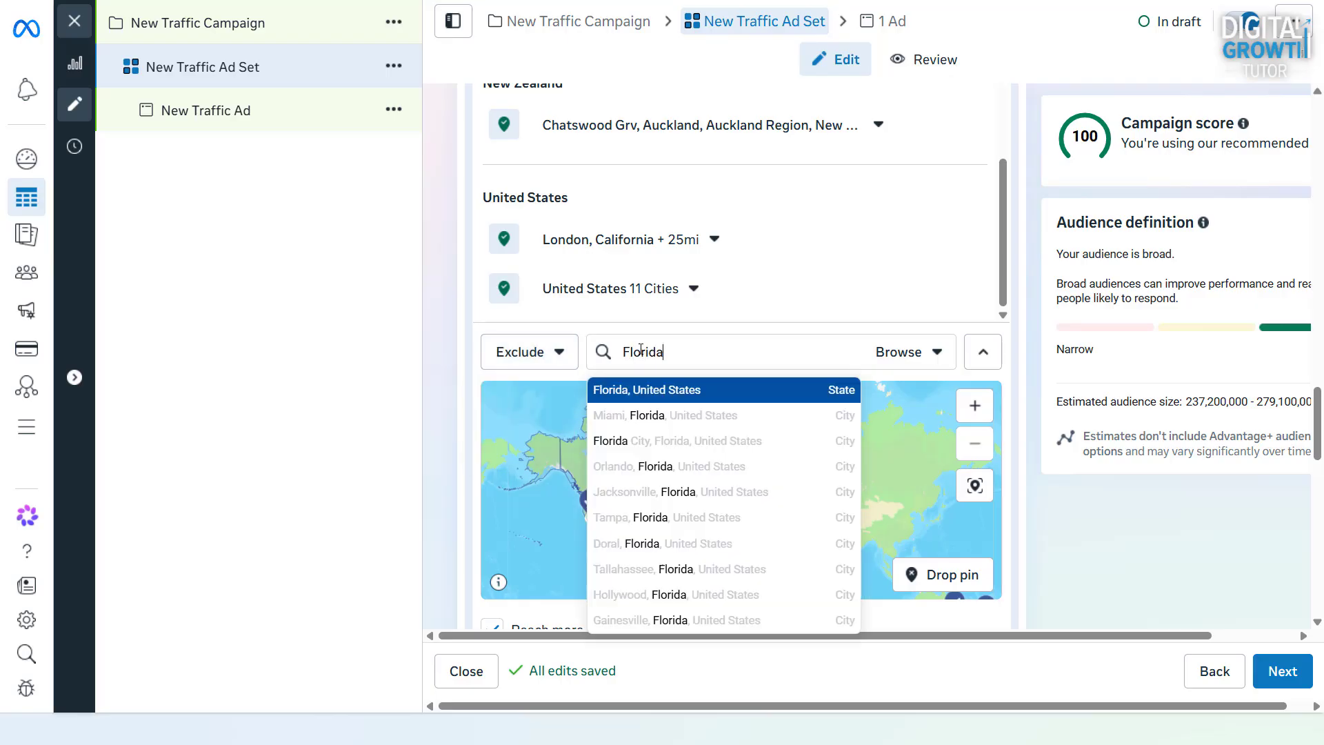
{"action": "left_click", "coordinate": [669, 388]}
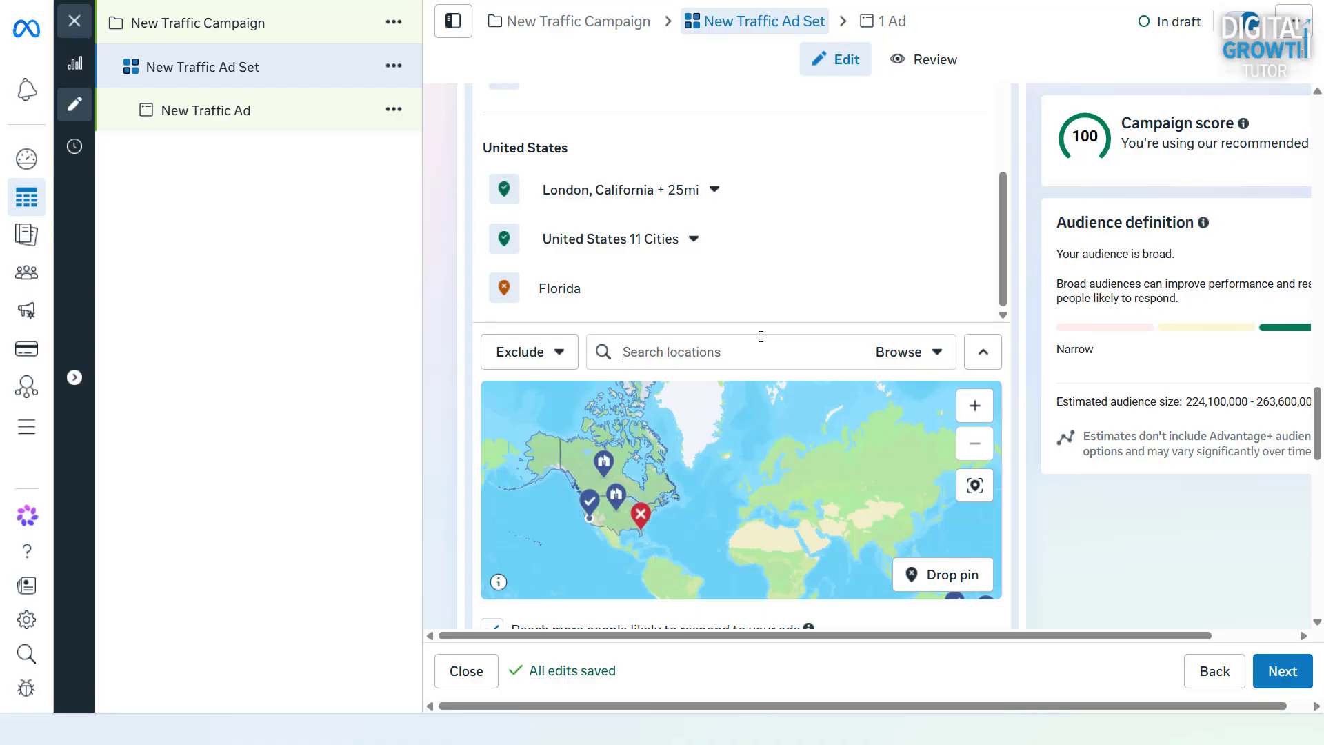
Turn off reaching more people likely to respond to the ads, try applying the related recommendation, and turn the option off again
{"action": "scroll", "coordinate": [690, 336], "scroll_direction": "down", "scroll_amount": 2}
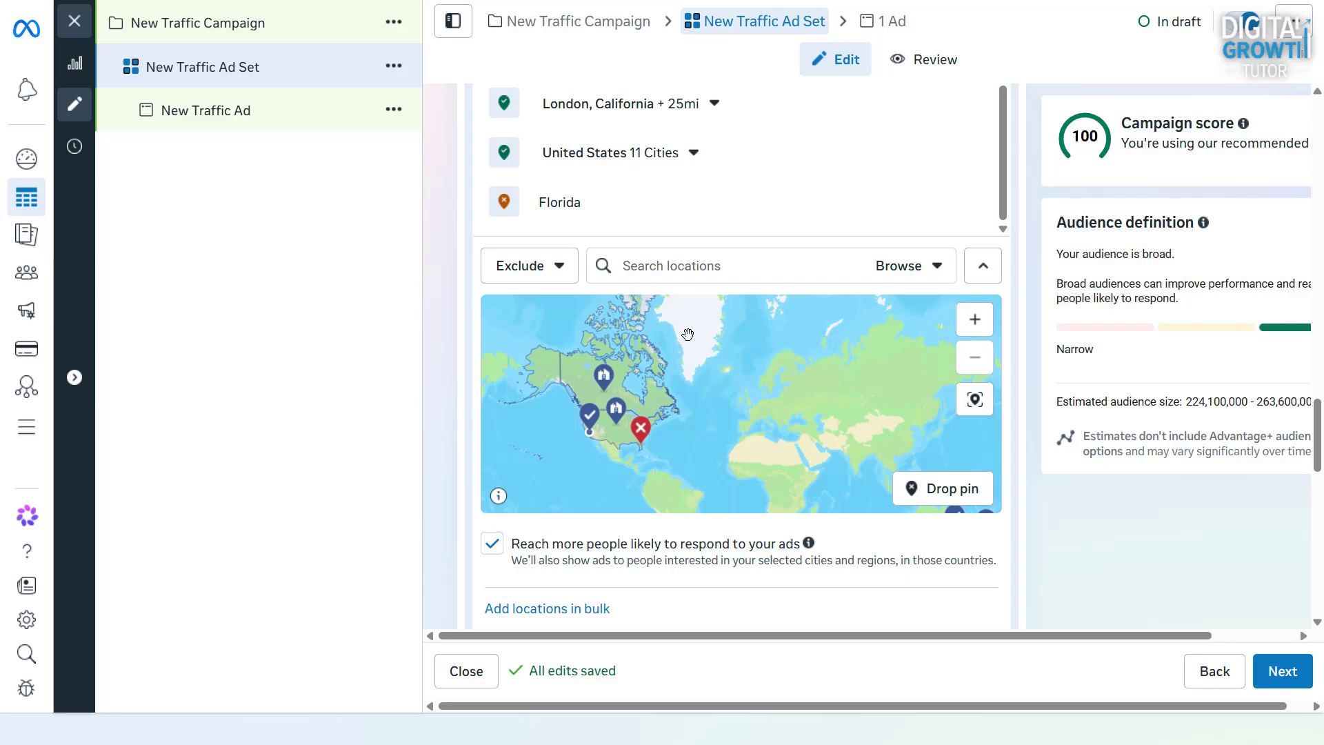
{"action": "left_click", "coordinate": [505, 560]}
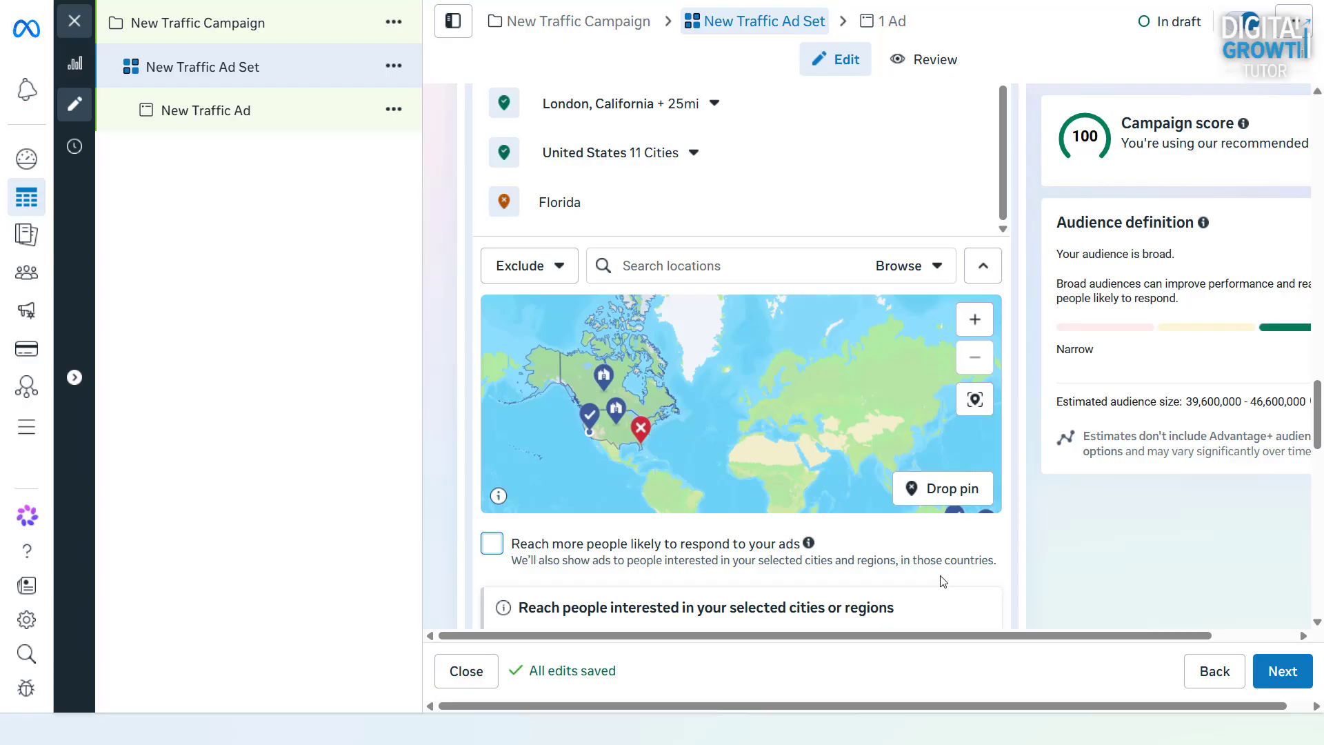
{"action": "scroll", "coordinate": [934, 551], "scroll_direction": "down", "scroll_amount": 1}
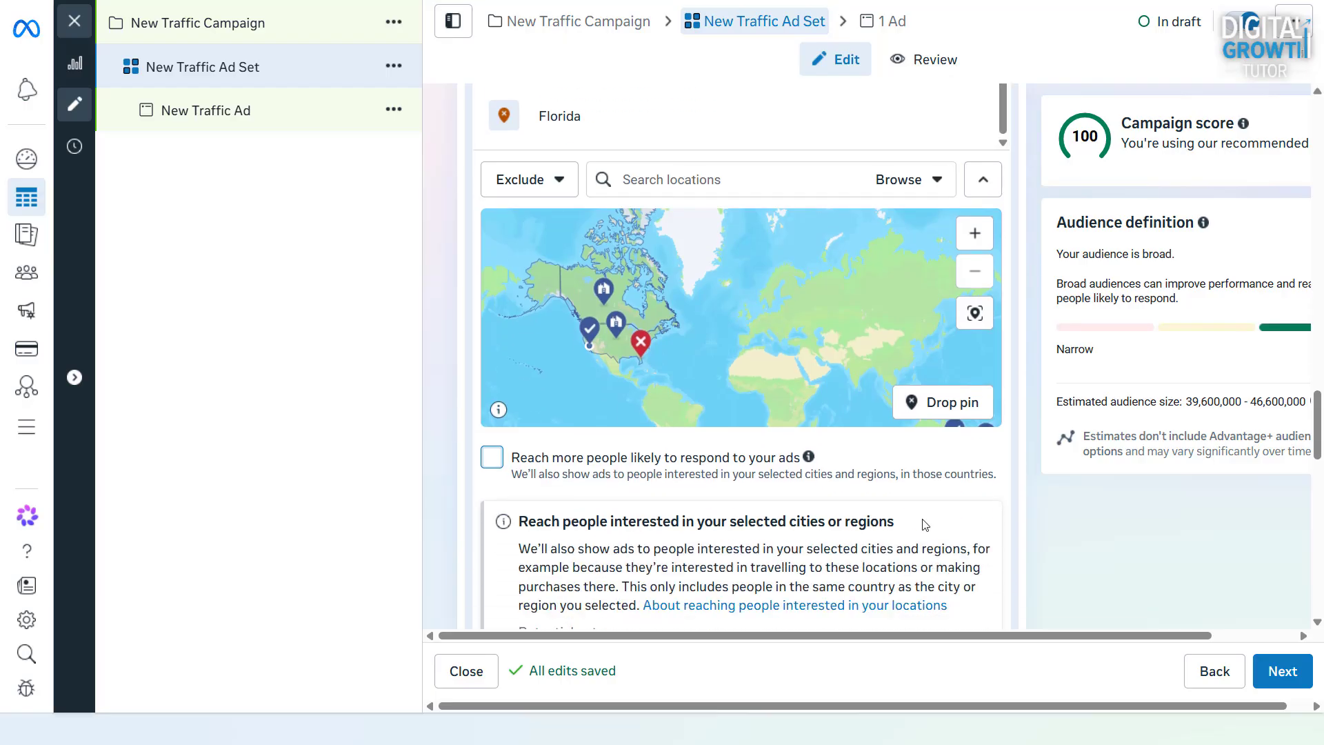
{"action": "scroll", "coordinate": [922, 518], "scroll_direction": "down", "scroll_amount": 1}
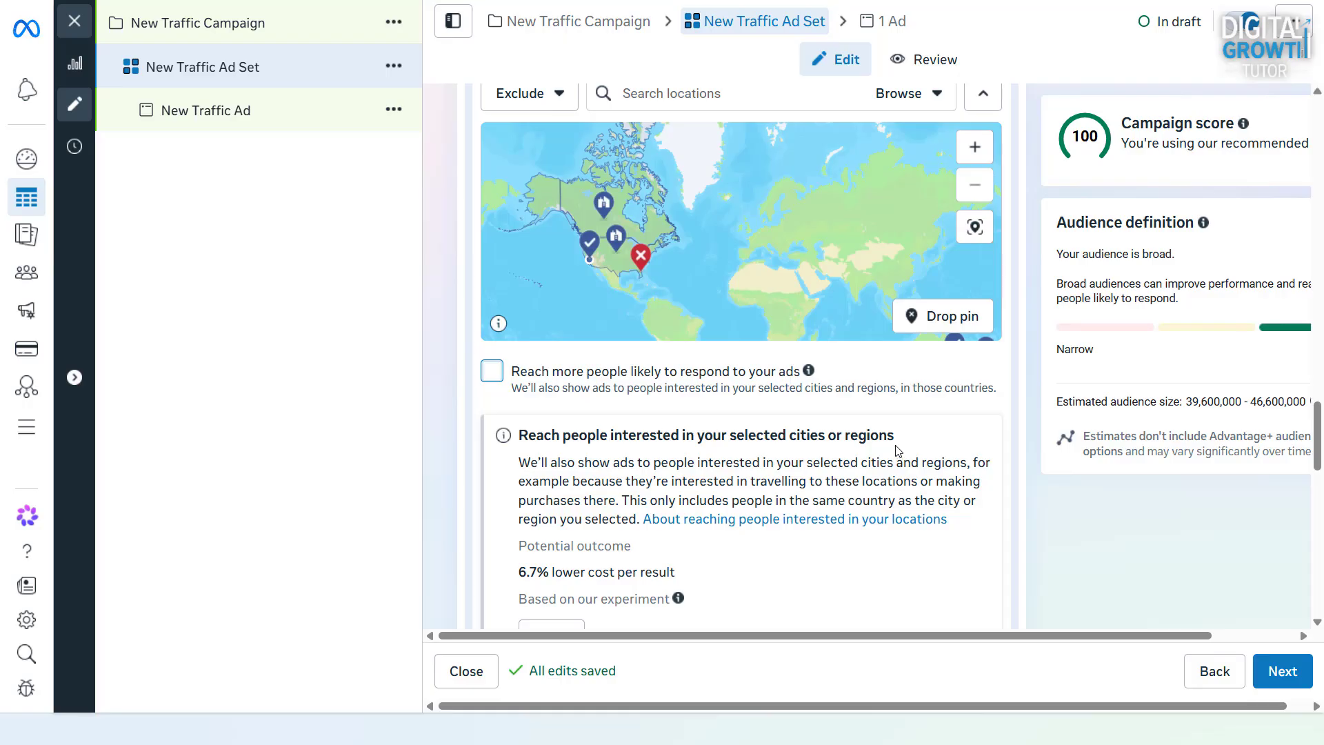
{"action": "scroll", "coordinate": [892, 431], "scroll_direction": "down", "scroll_amount": 1}
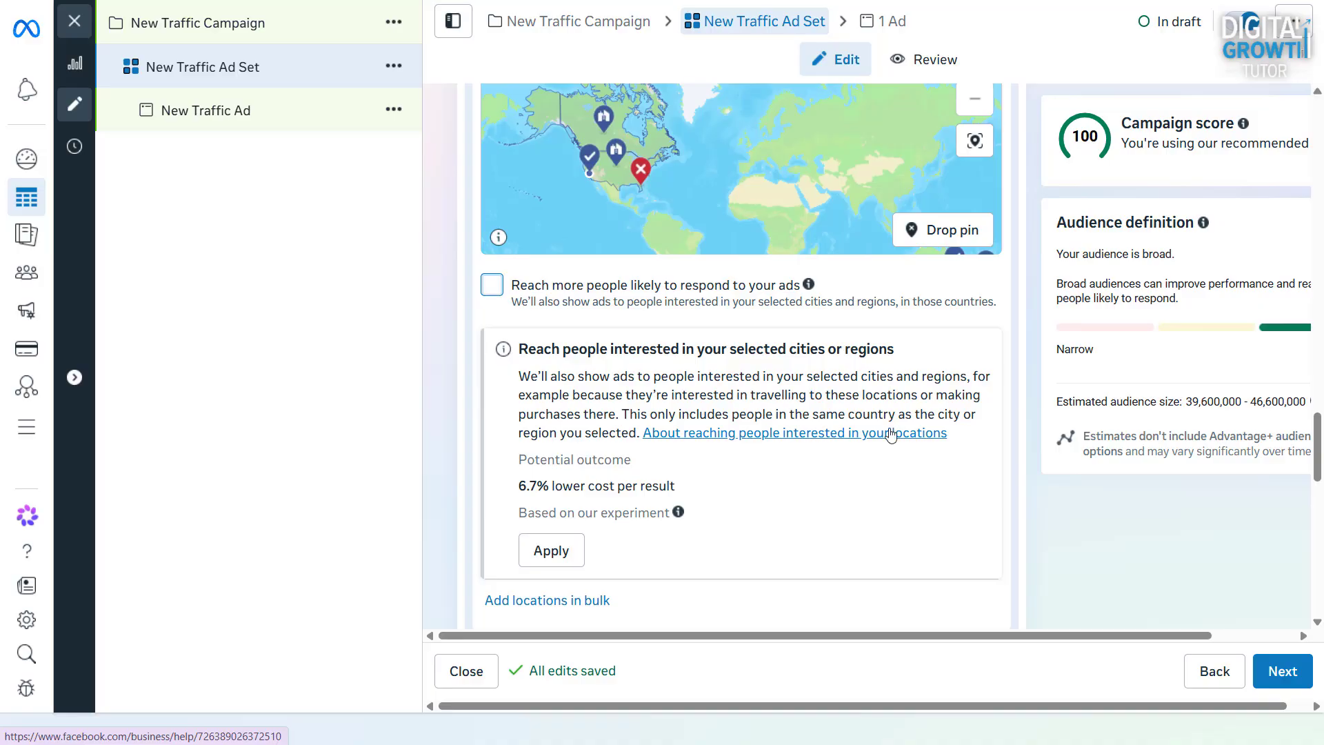
{"action": "left_click", "coordinate": [560, 556]}
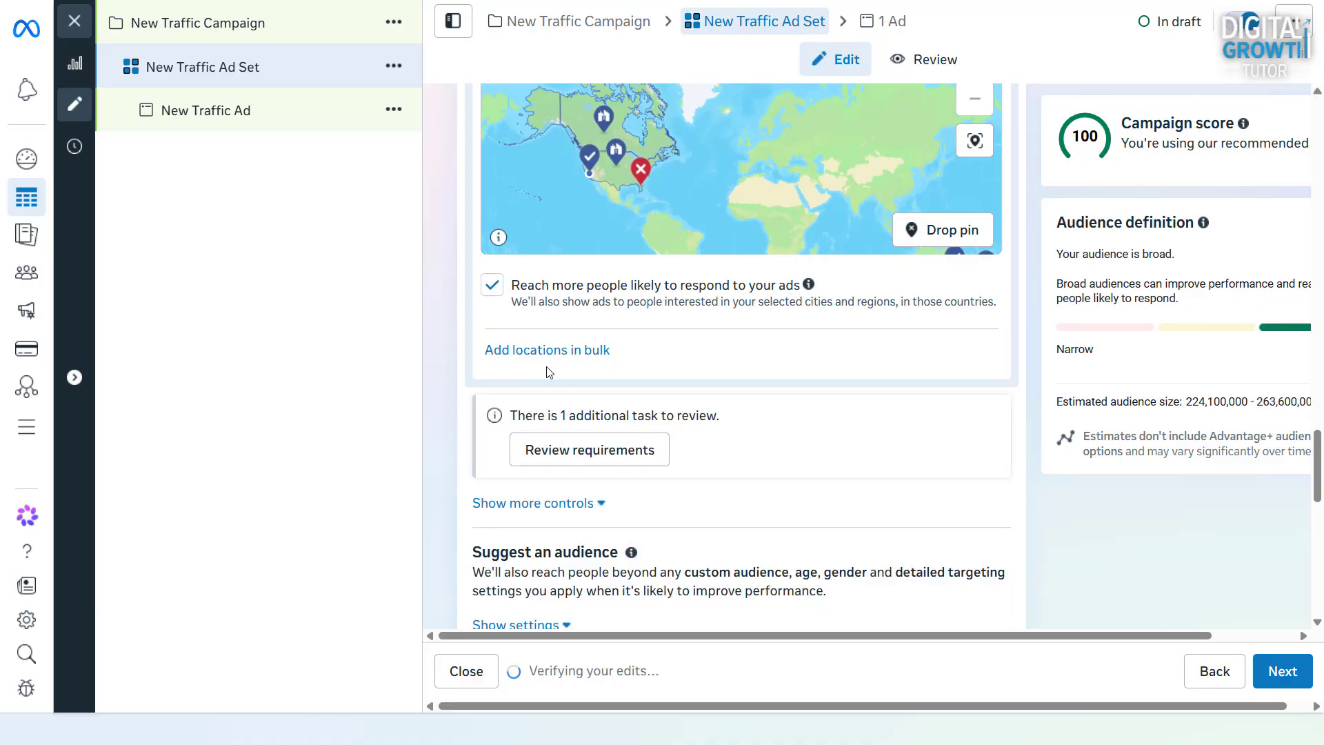
{"action": "left_click", "coordinate": [491, 286]}
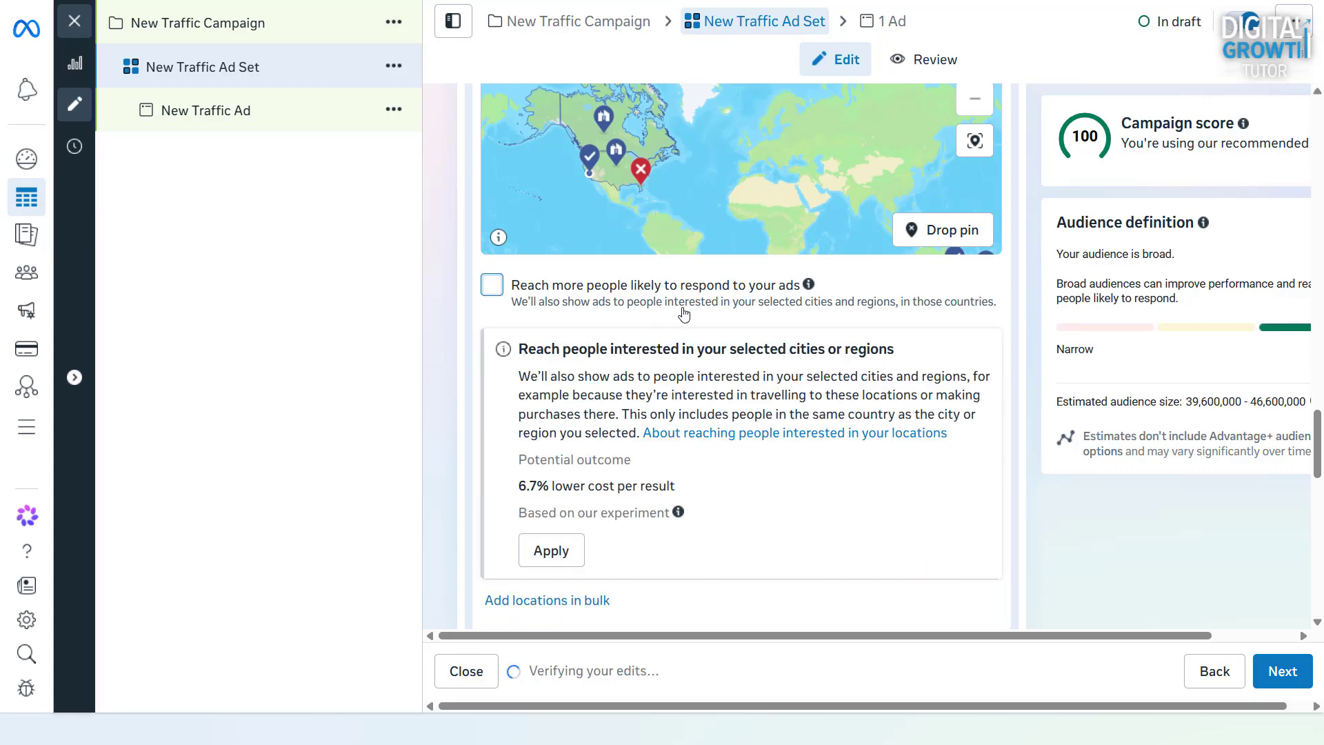
Start adding locations in bulk by postal codes with Australia as the default country
{"action": "scroll", "coordinate": [683, 314], "scroll_direction": "down", "scroll_amount": 4}
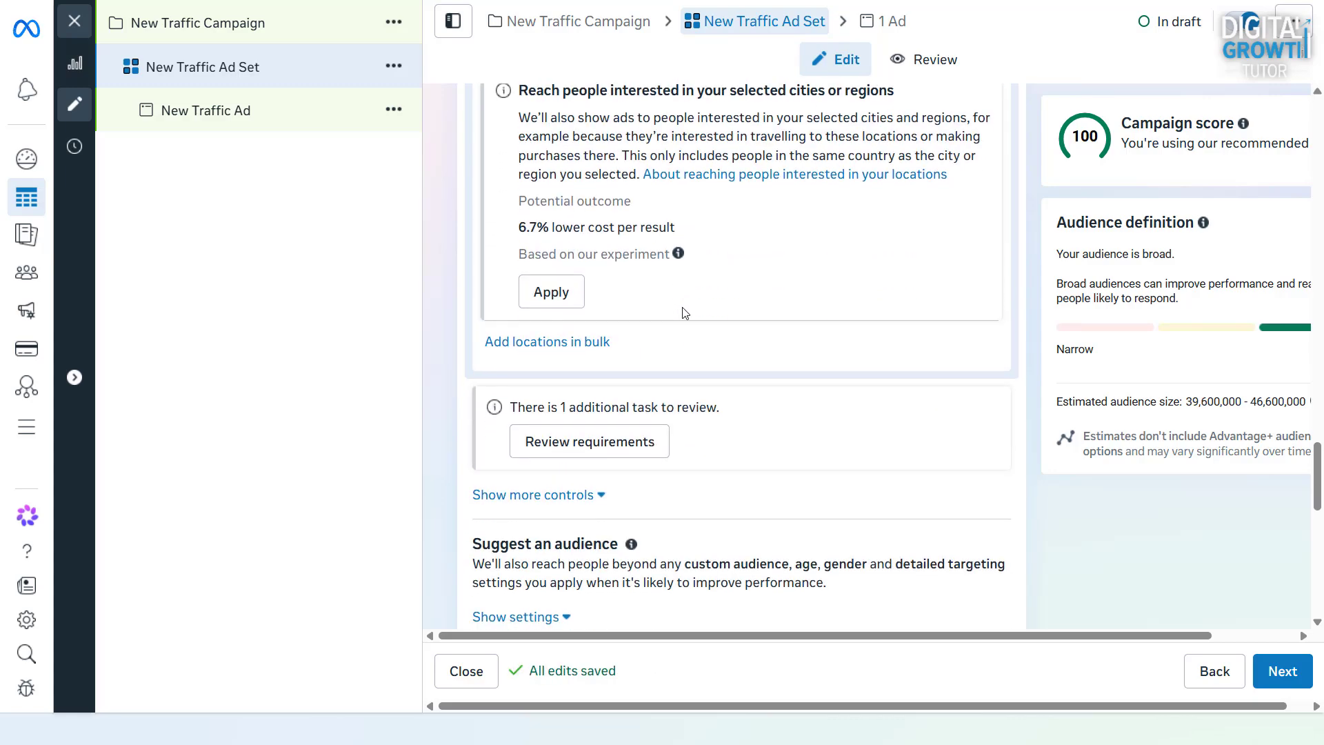
{"action": "left_click", "coordinate": [562, 346]}
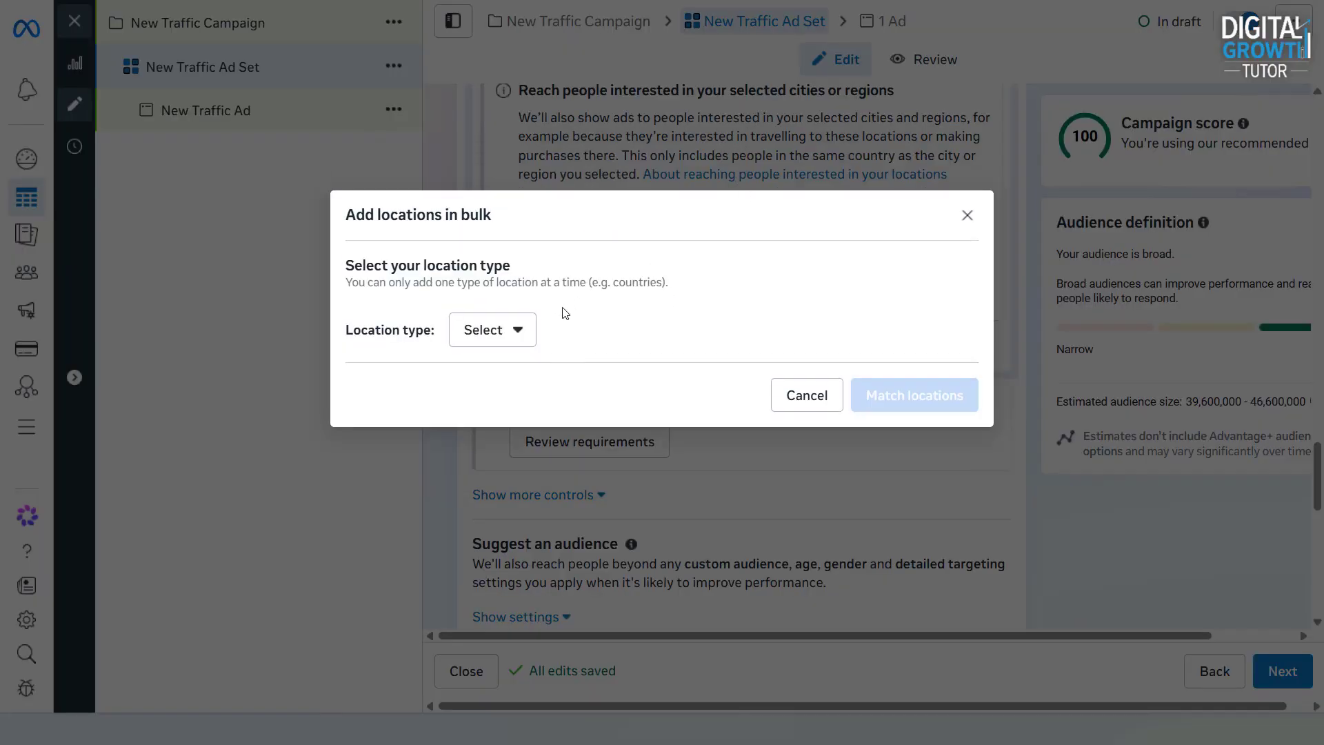
{"action": "left_click", "coordinate": [522, 335]}
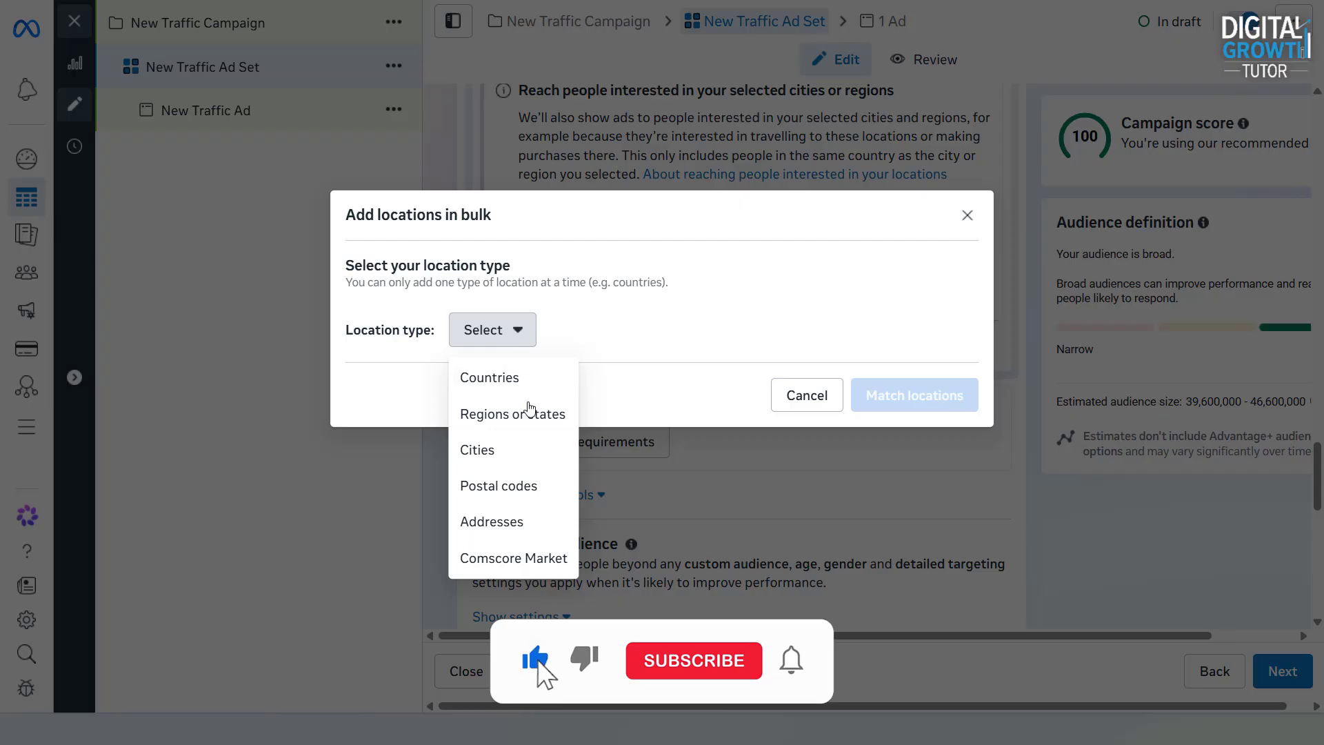
{"action": "left_click", "coordinate": [515, 495]}
{"action": "left_click", "coordinate": [586, 277]}
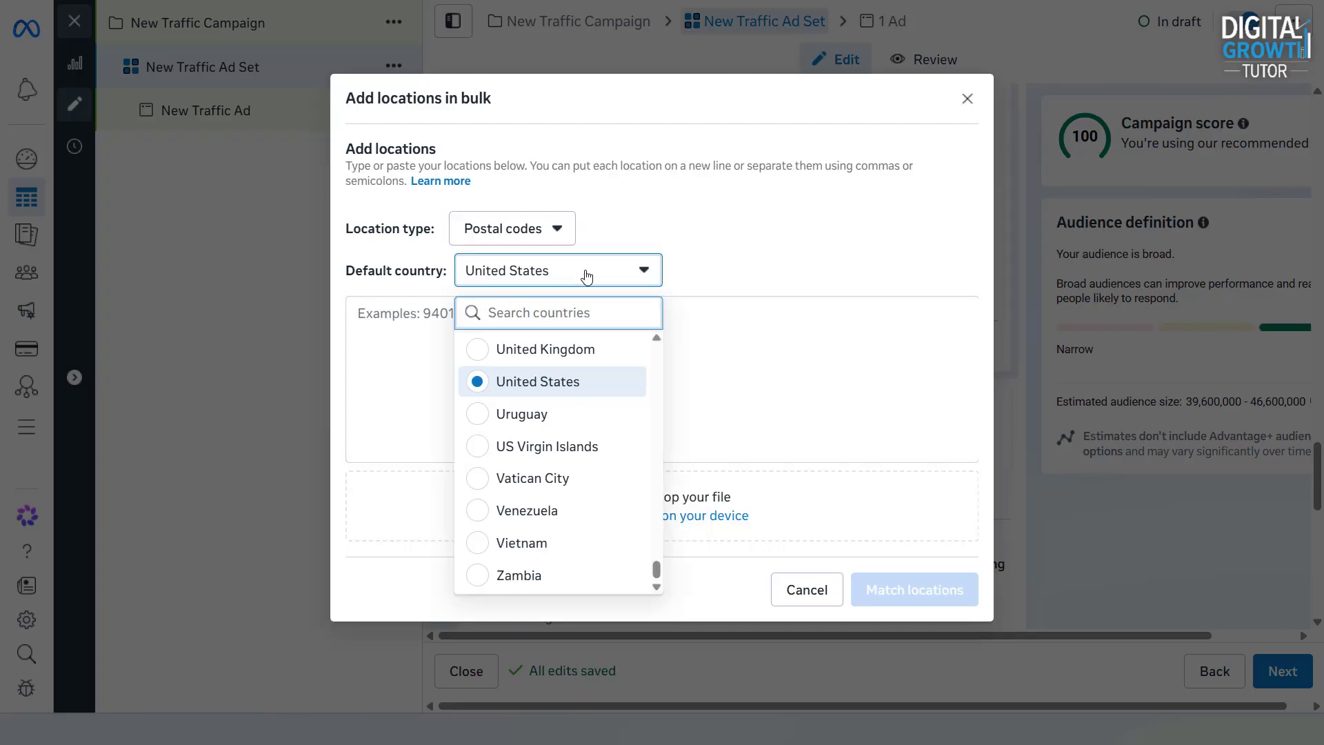
{"action": "type", "text": "Aus"}
{"action": "left_click", "coordinate": [545, 382]}
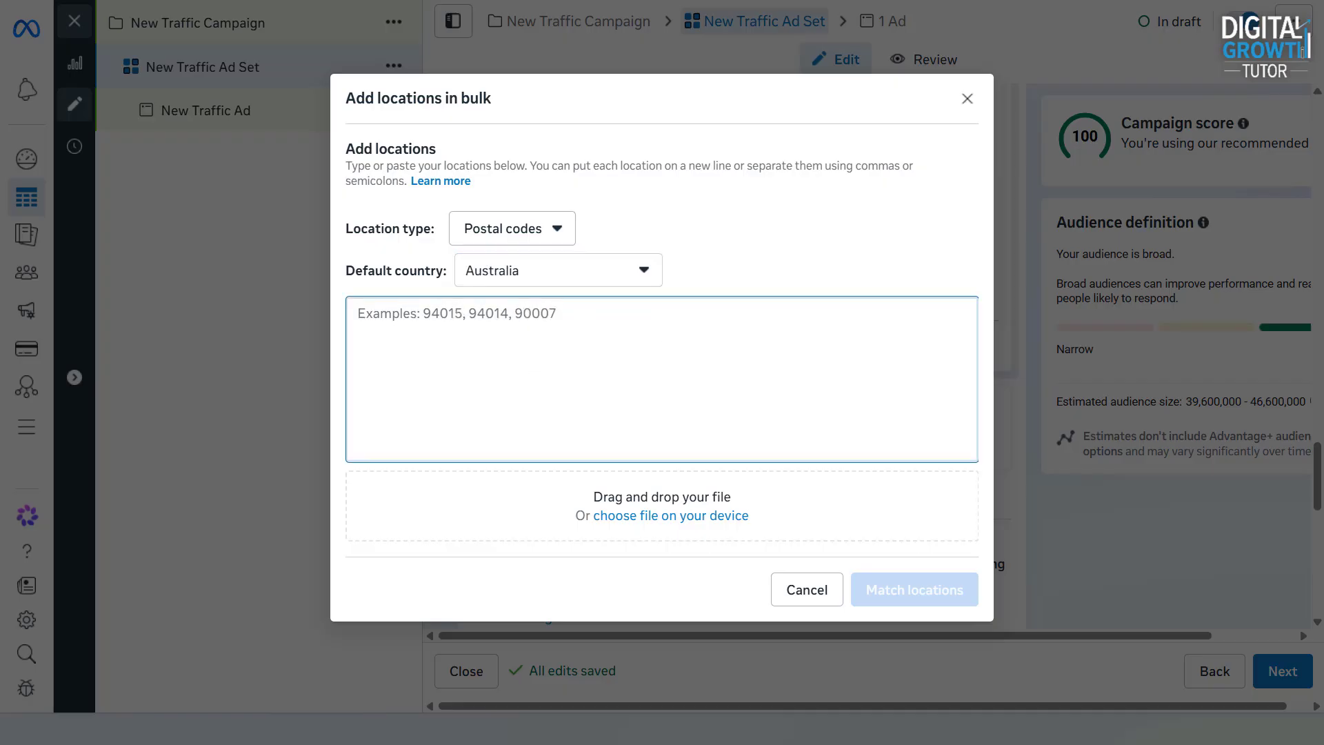
Match a list of postal codes including 2000, 2012, 2035, 2096, 2031, 2020, 2055 and 2550, and add the matched locations
{"action": "type", "text": "2000,2012, 2035, 2096, 2031, 2020, 2055, 2550, 23"}
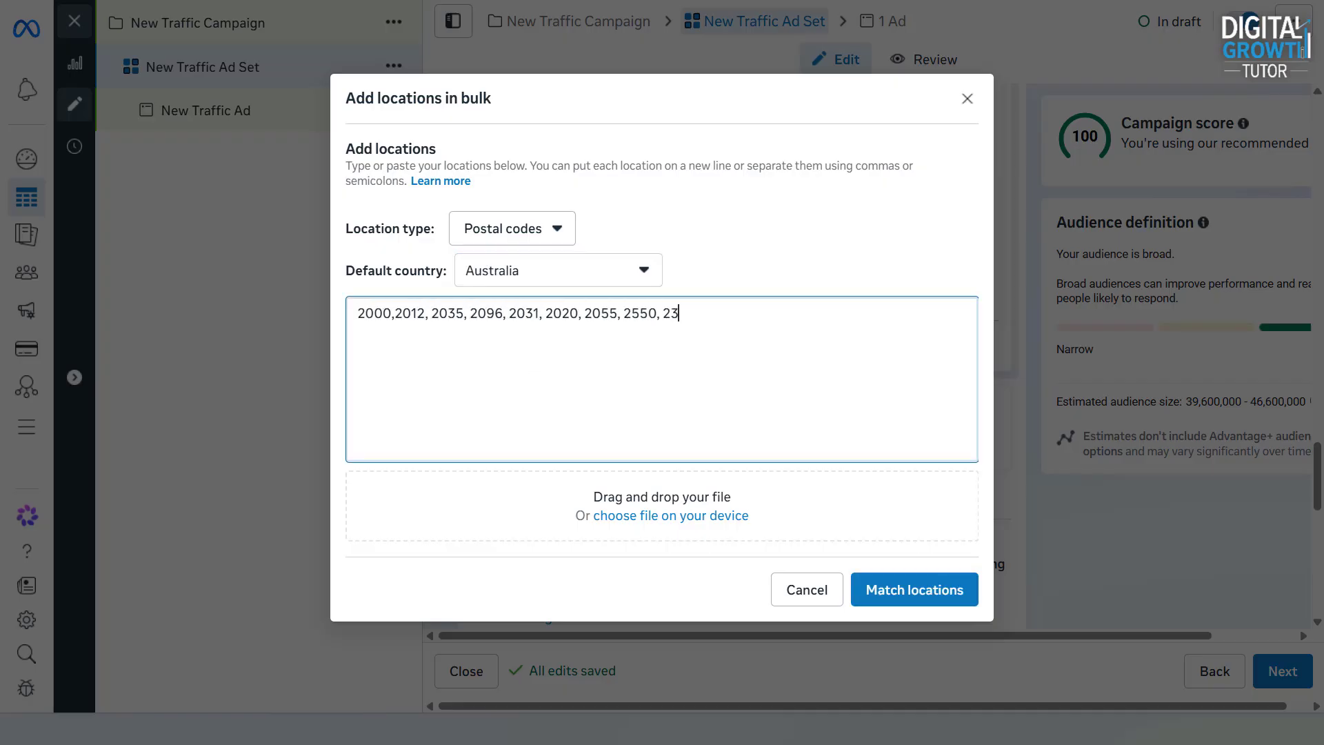
{"action": "left_click", "coordinate": [914, 592]}
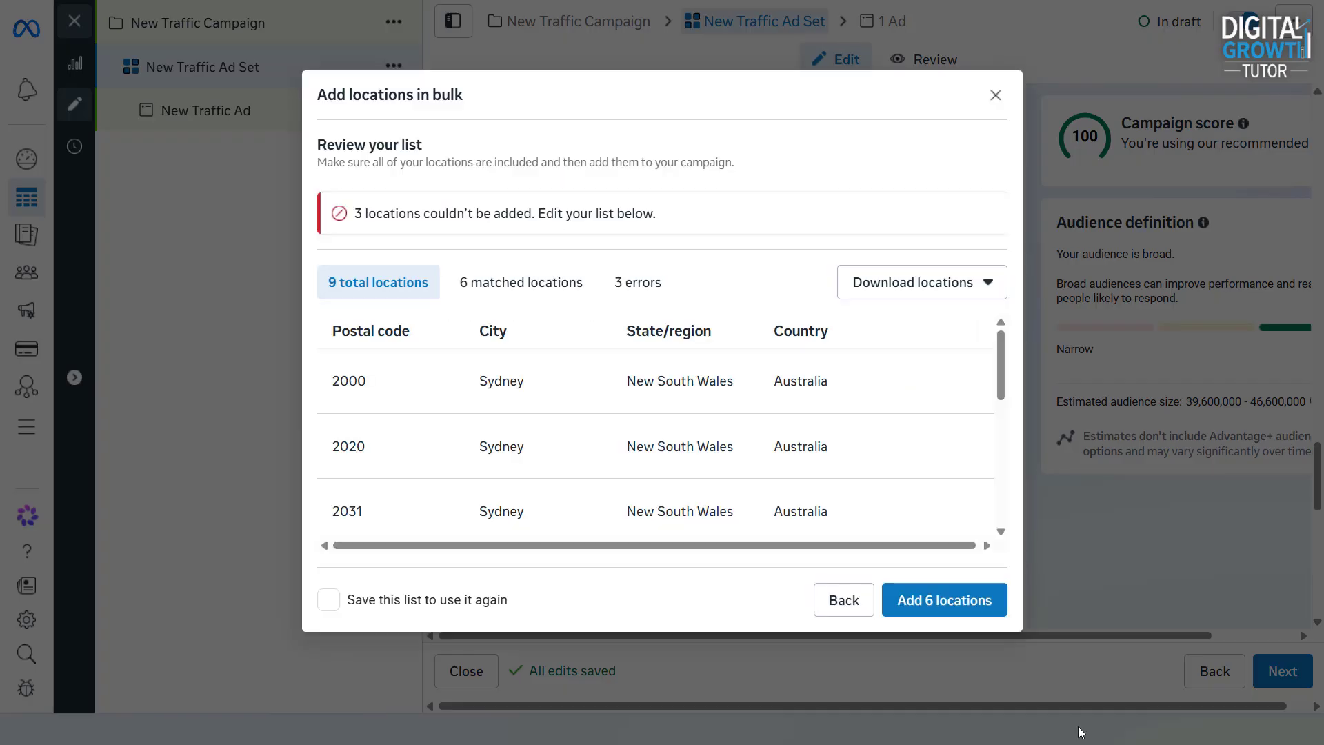
{"action": "scroll", "coordinate": [686, 370], "scroll_direction": "down", "scroll_amount": 4}
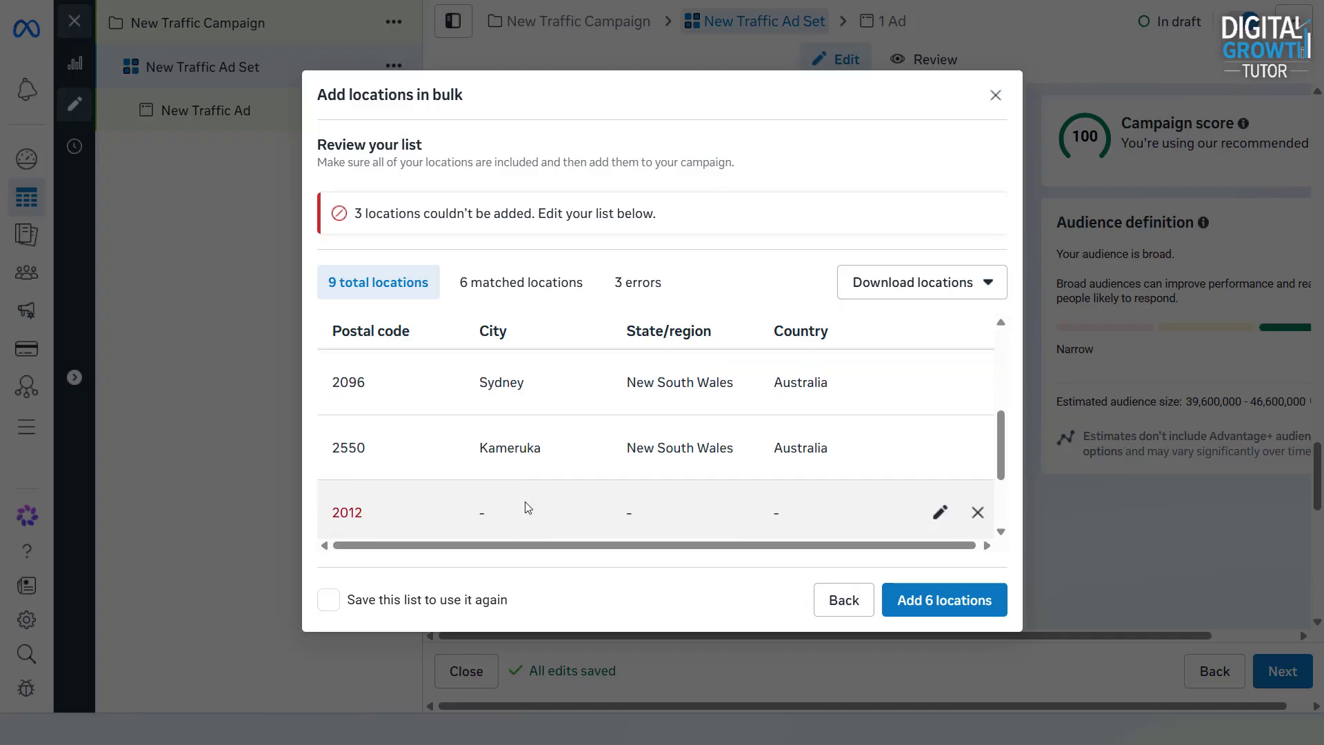
{"action": "scroll", "coordinate": [553, 501], "scroll_direction": "up", "scroll_amount": 1}
{"action": "scroll", "coordinate": [553, 501], "scroll_direction": "up", "scroll_amount": 1}
{"action": "left_click", "coordinate": [958, 599]}
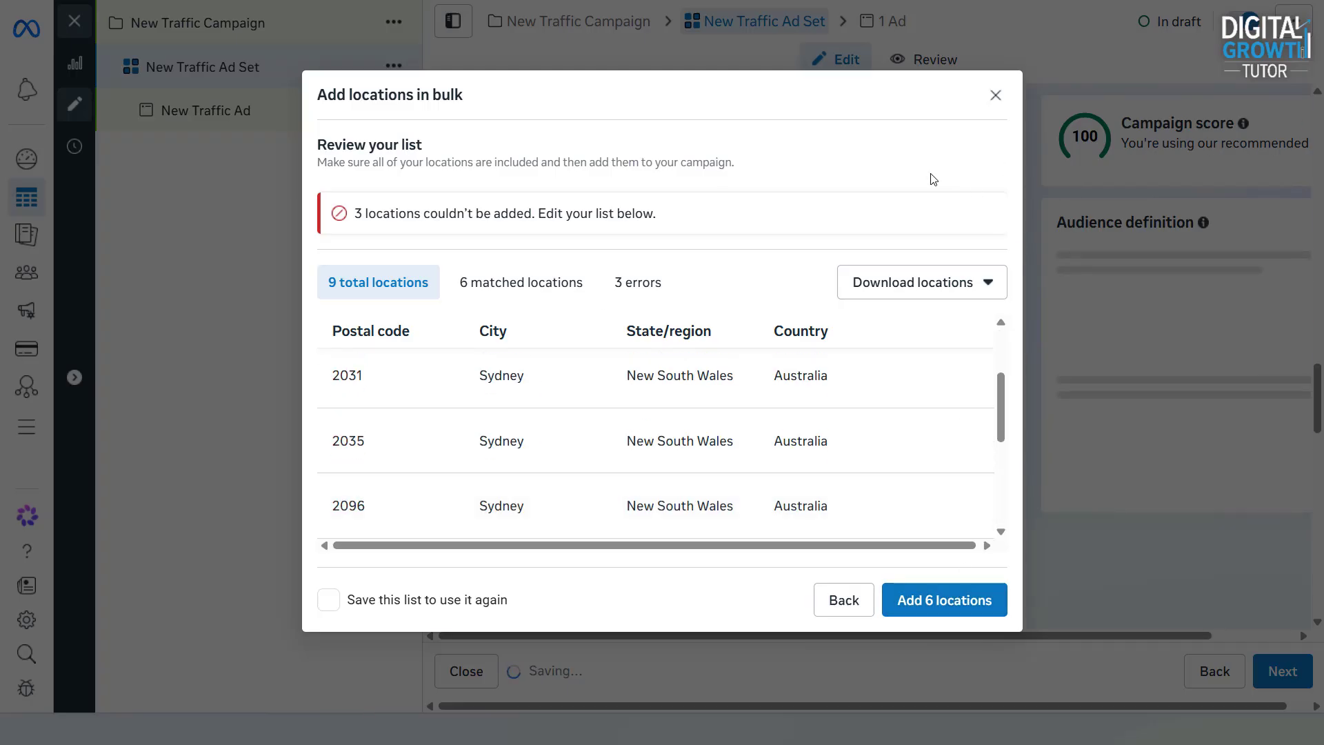
Drop a pin on the map at Brisbane, Australia, to include the area around it
{"action": "scroll", "coordinate": [686, 345], "scroll_direction": "up", "scroll_amount": 2}
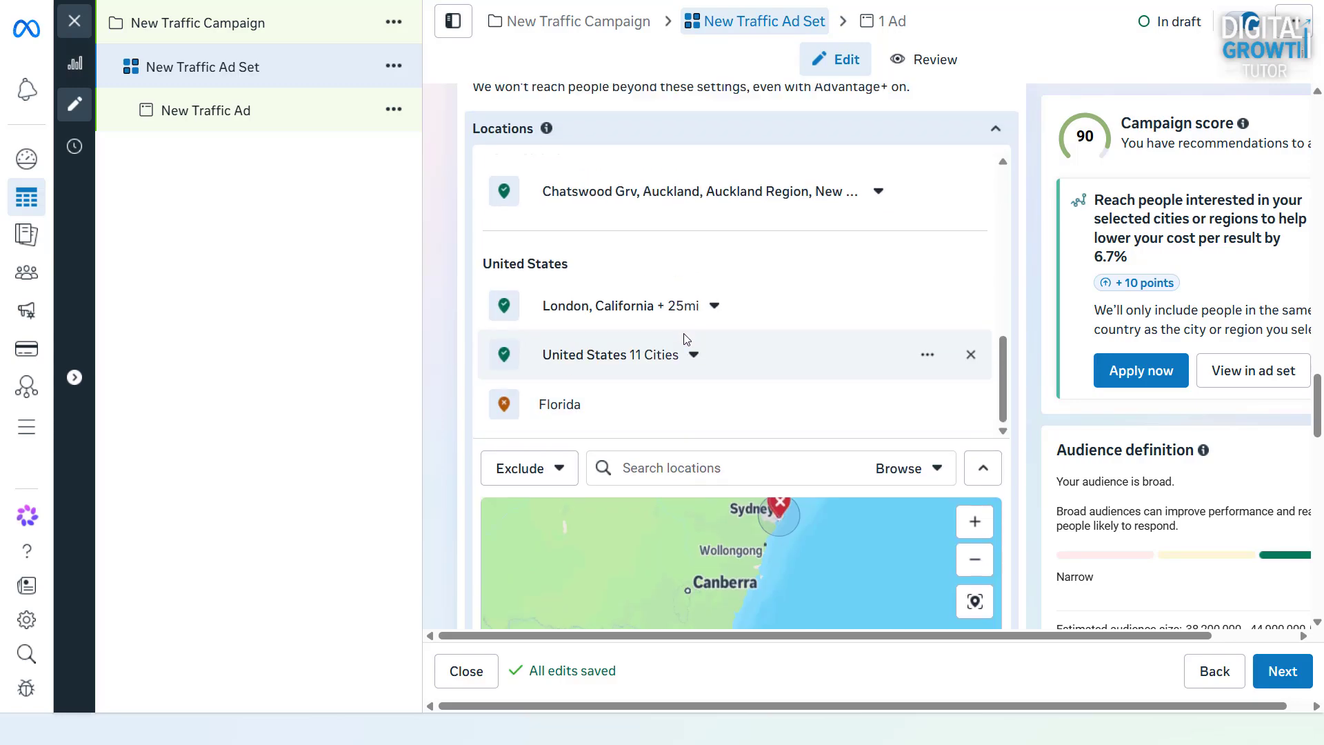
{"action": "scroll", "coordinate": [685, 340], "scroll_direction": "down", "scroll_amount": 5}
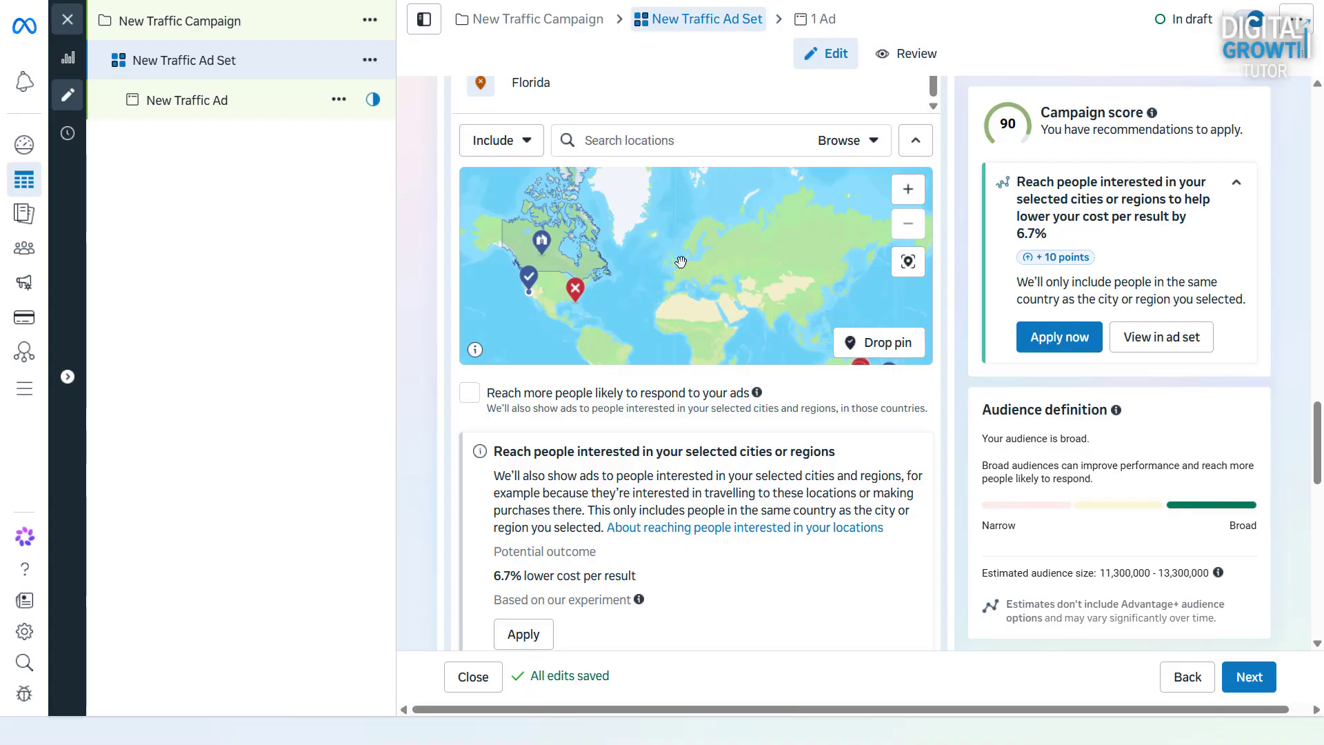
{"action": "left_click_drag", "start_coordinate": [815, 299], "coordinate": [652, 239]}
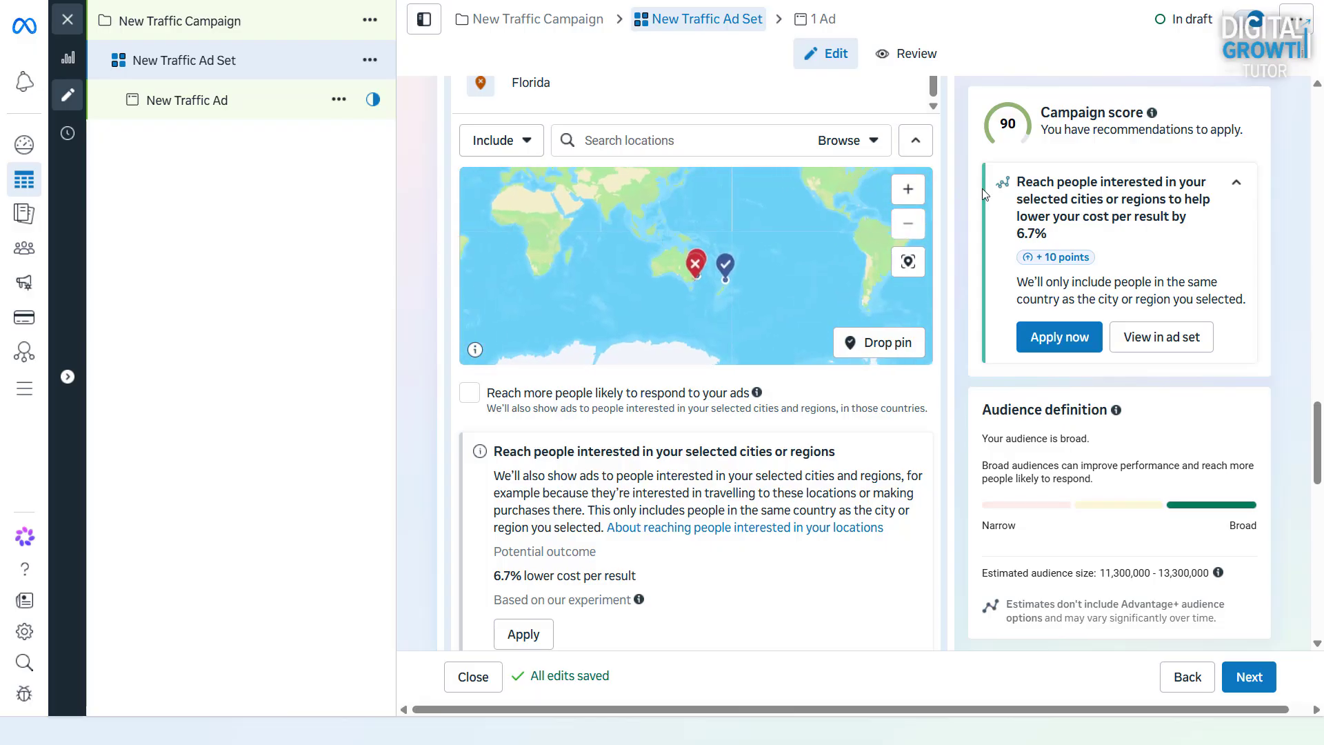
{"action": "left_click", "coordinate": [908, 190]}
{"action": "left_click", "coordinate": [908, 191]}
{"action": "left_click", "coordinate": [908, 190]}
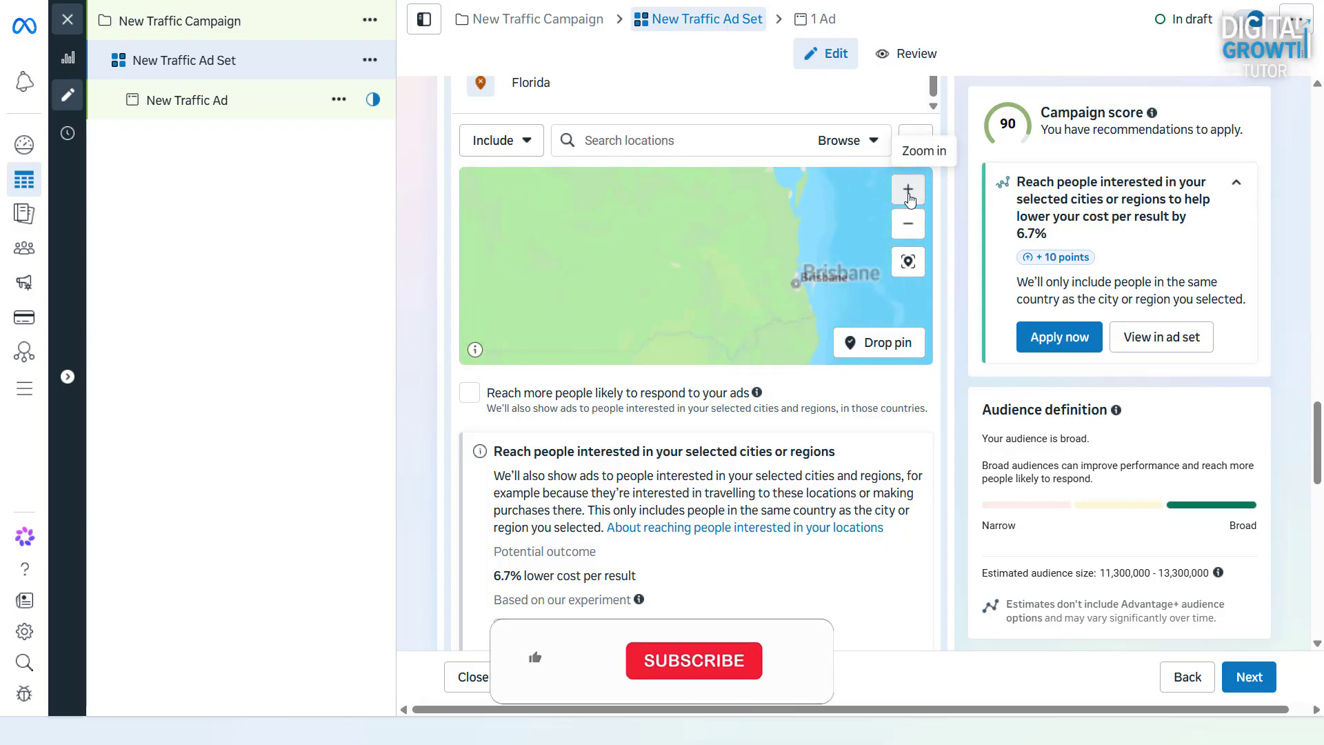
{"action": "left_click", "coordinate": [908, 191]}
{"action": "left_click", "coordinate": [908, 190]}
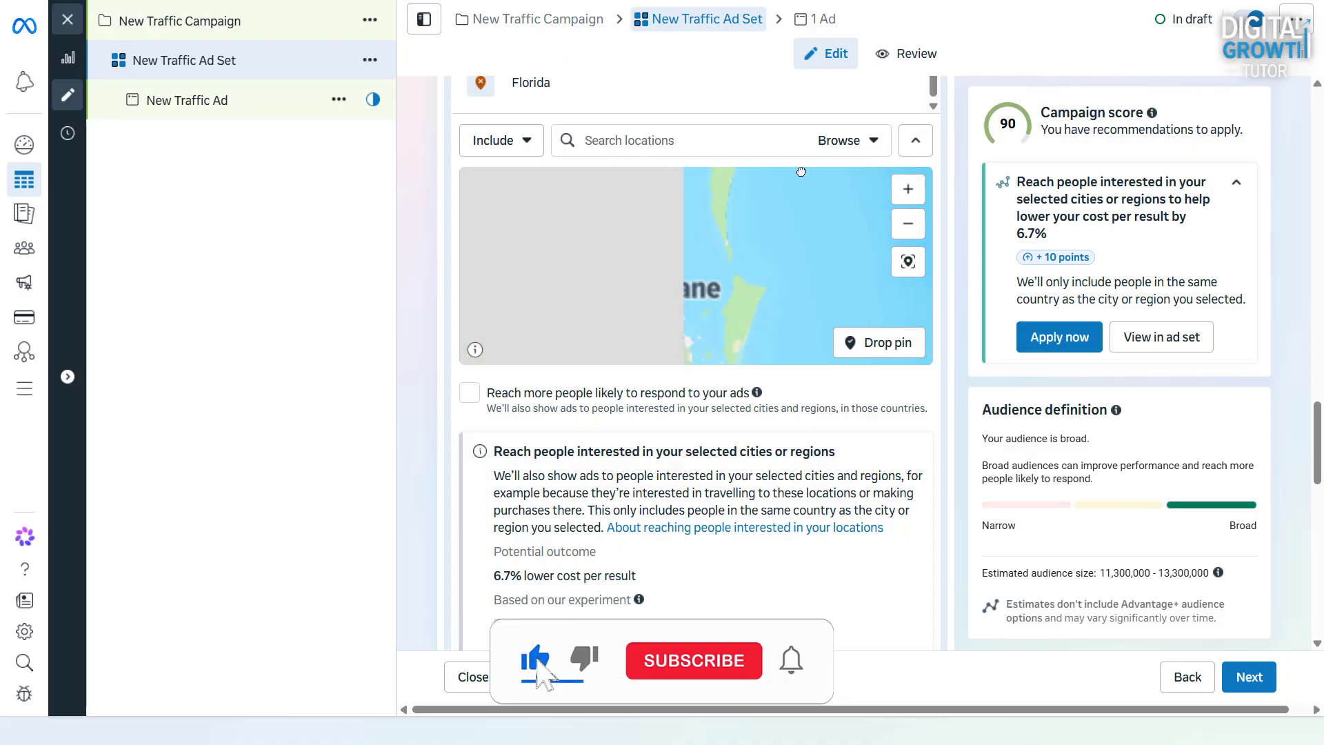
{"action": "left_click_drag", "start_coordinate": [798, 243], "coordinate": [820, 222]}
{"action": "left_click", "coordinate": [892, 350]}
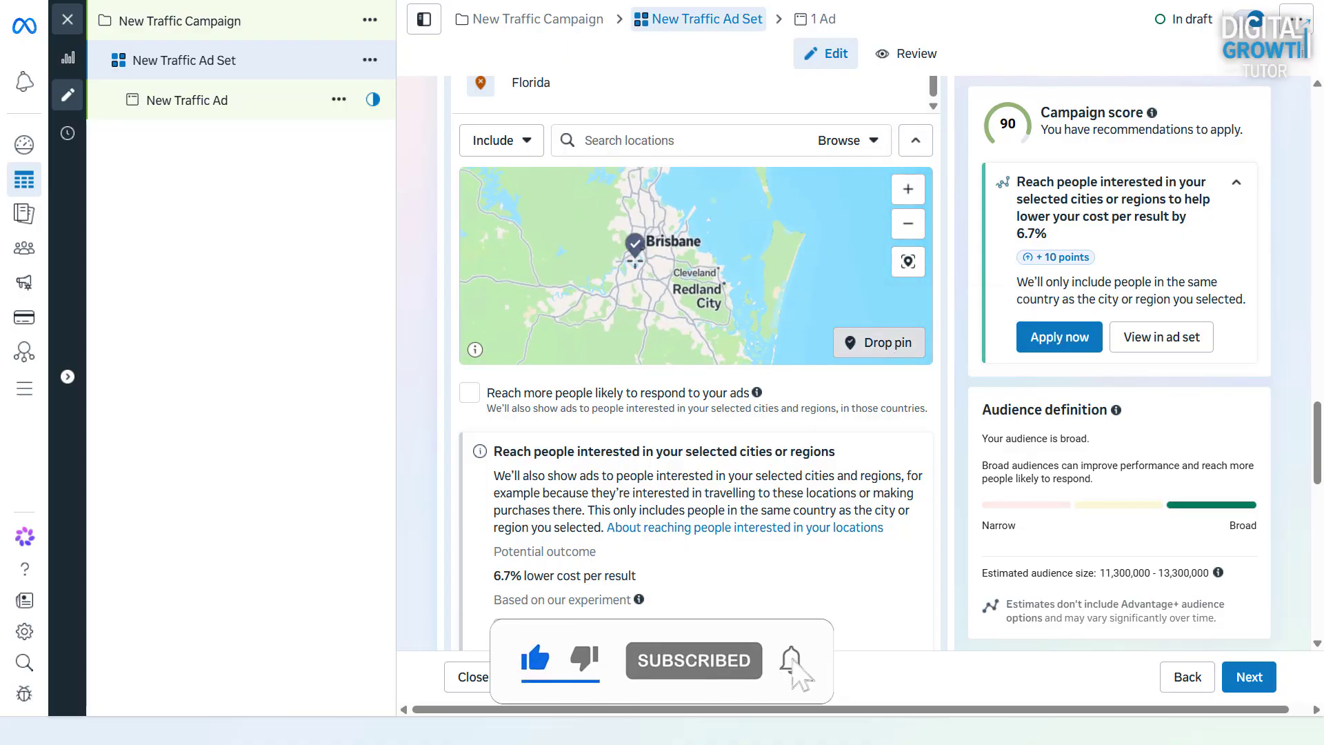
{"action": "left_click", "coordinate": [647, 265]}
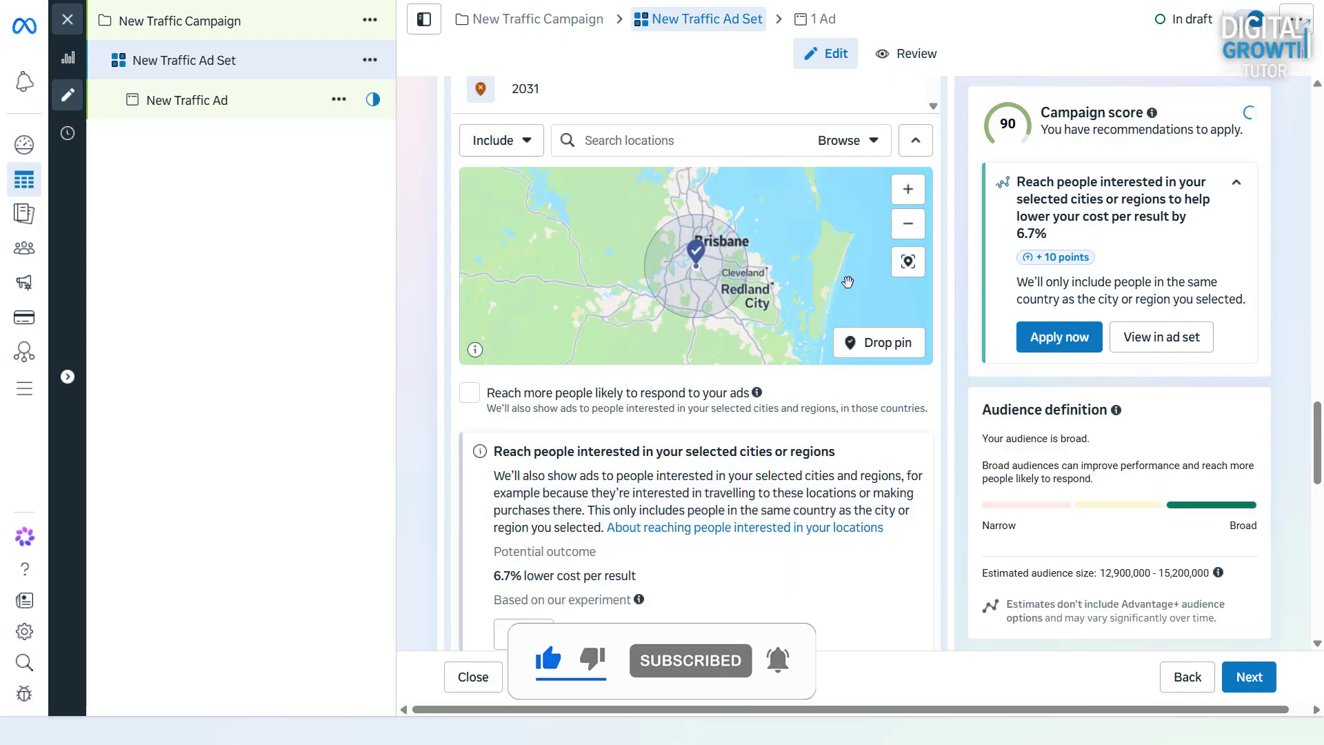
Increase the included radius around the dropped Brisbane pin to 18 miles and raise it by another two miles in single-mile increments
{"action": "scroll", "coordinate": [951, 298], "scroll_direction": "up", "scroll_amount": 2}
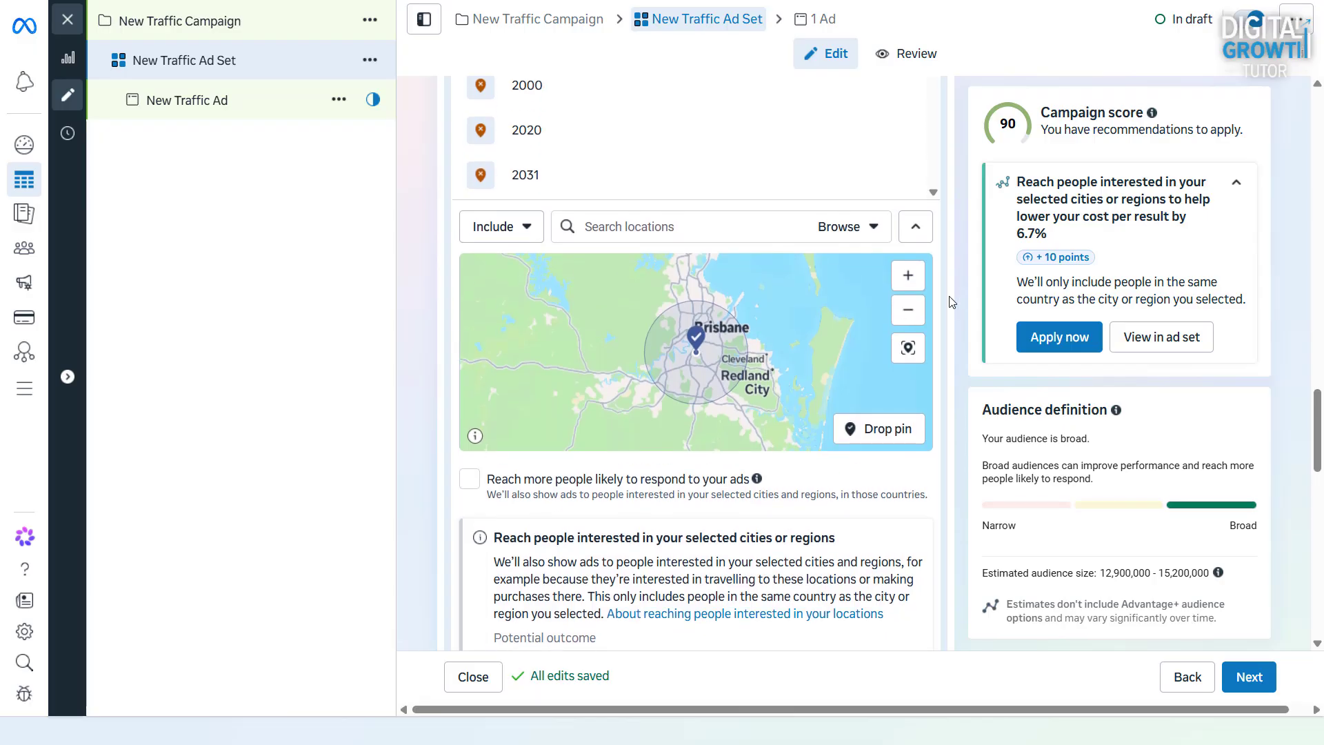
{"action": "scroll", "coordinate": [724, 186], "scroll_direction": "up", "scroll_amount": 5}
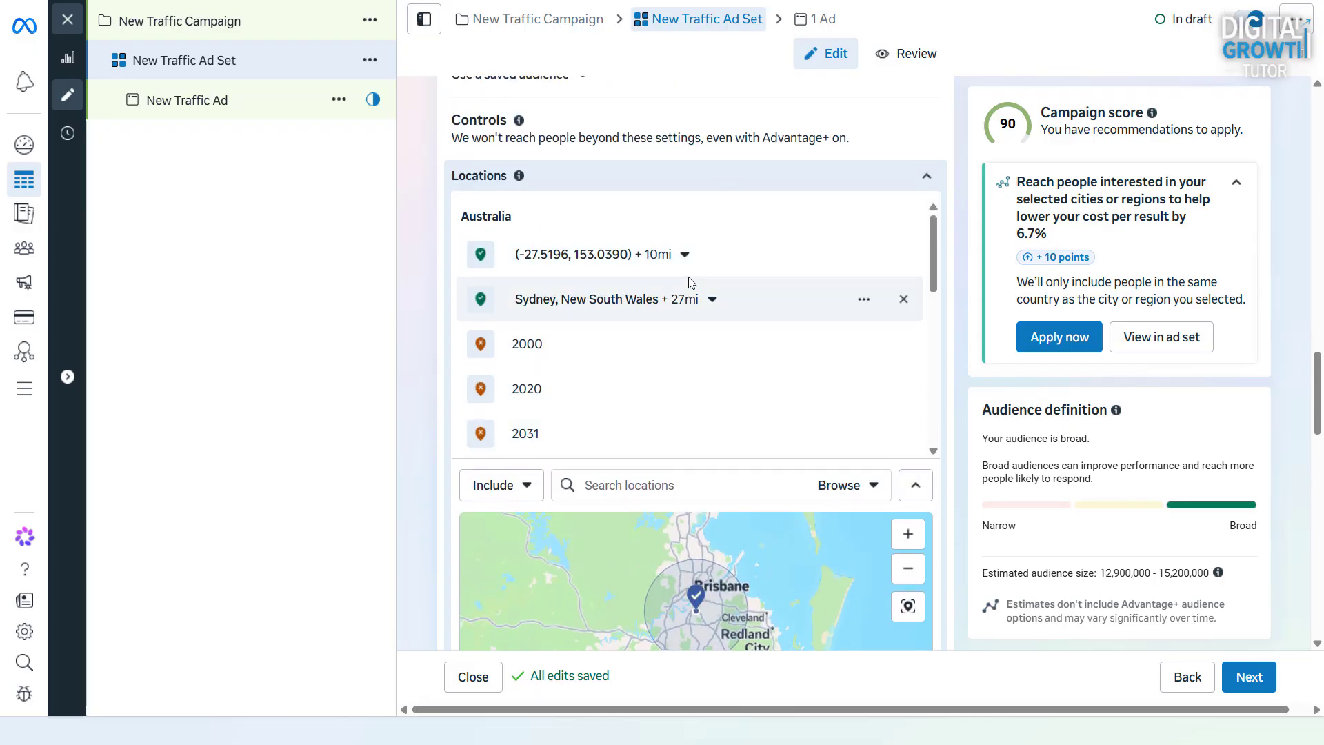
{"action": "left_click", "coordinate": [685, 254]}
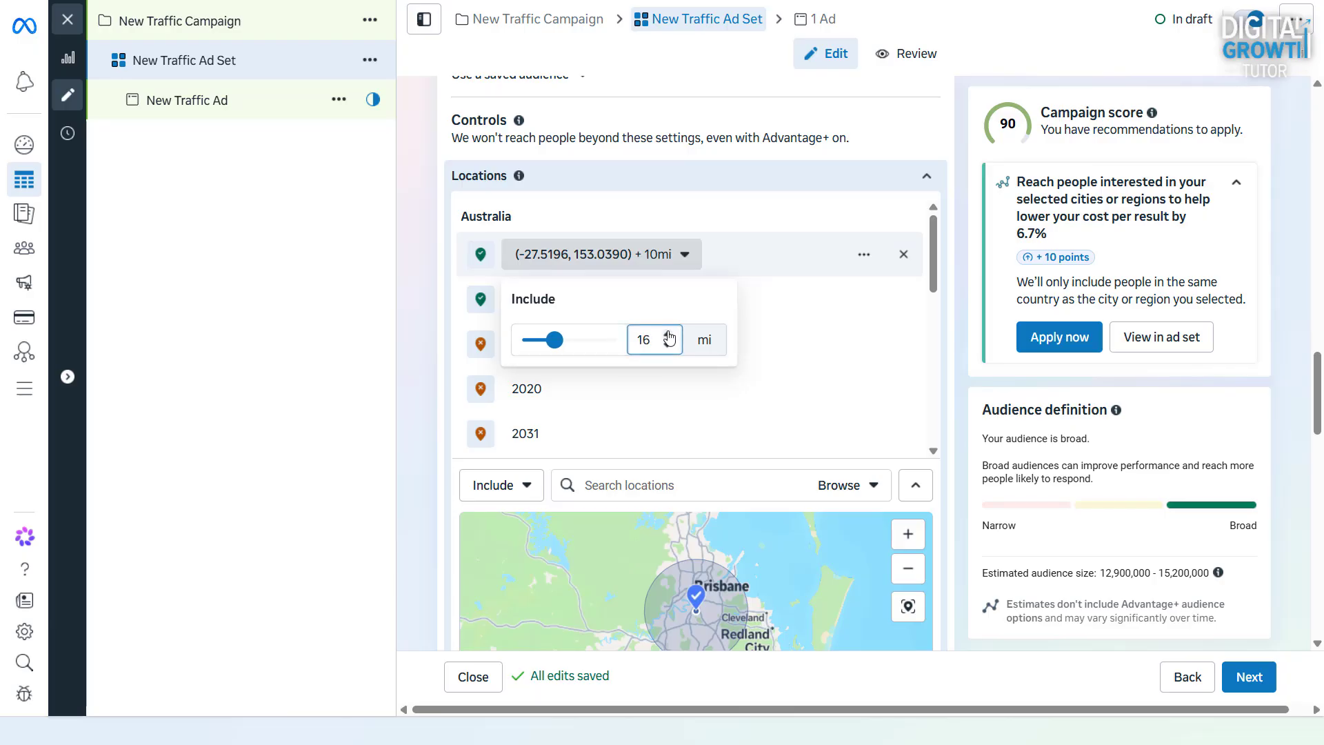
{"action": "left_click", "coordinate": [566, 342]}
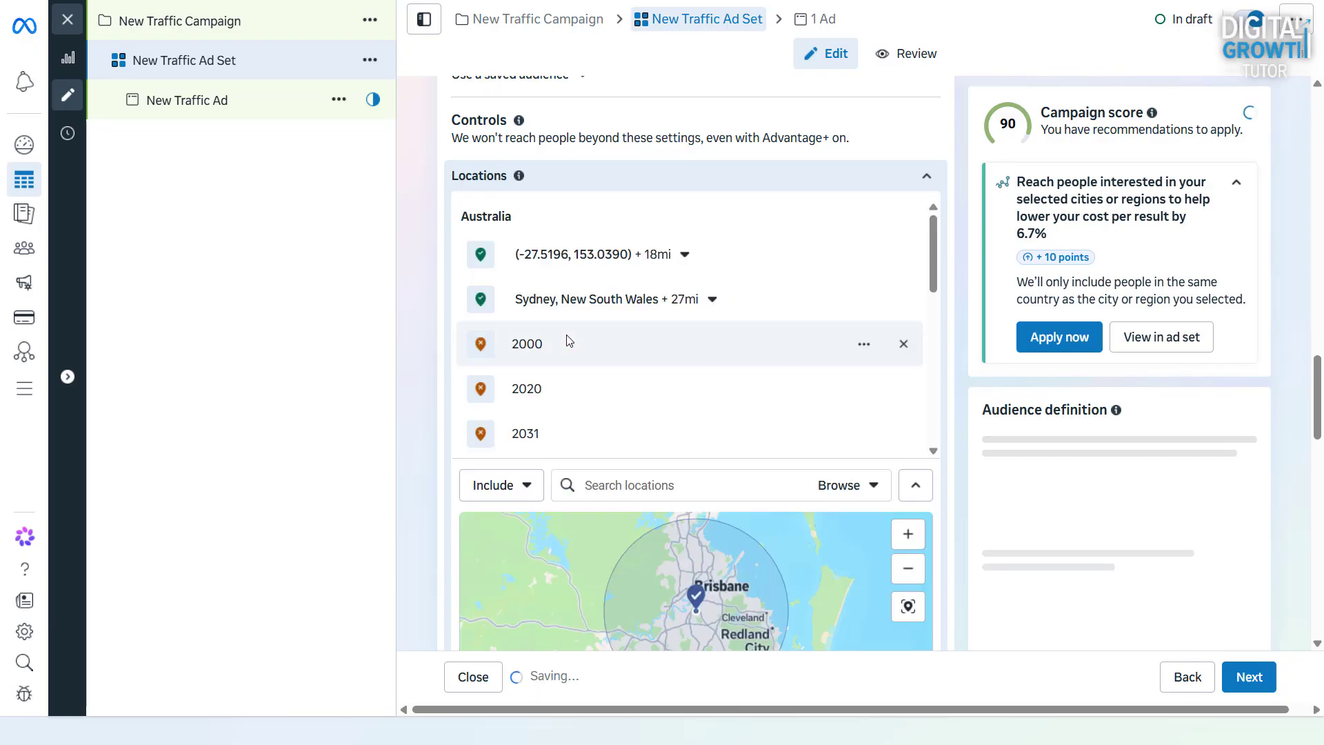
{"action": "left_click", "coordinate": [588, 255]}
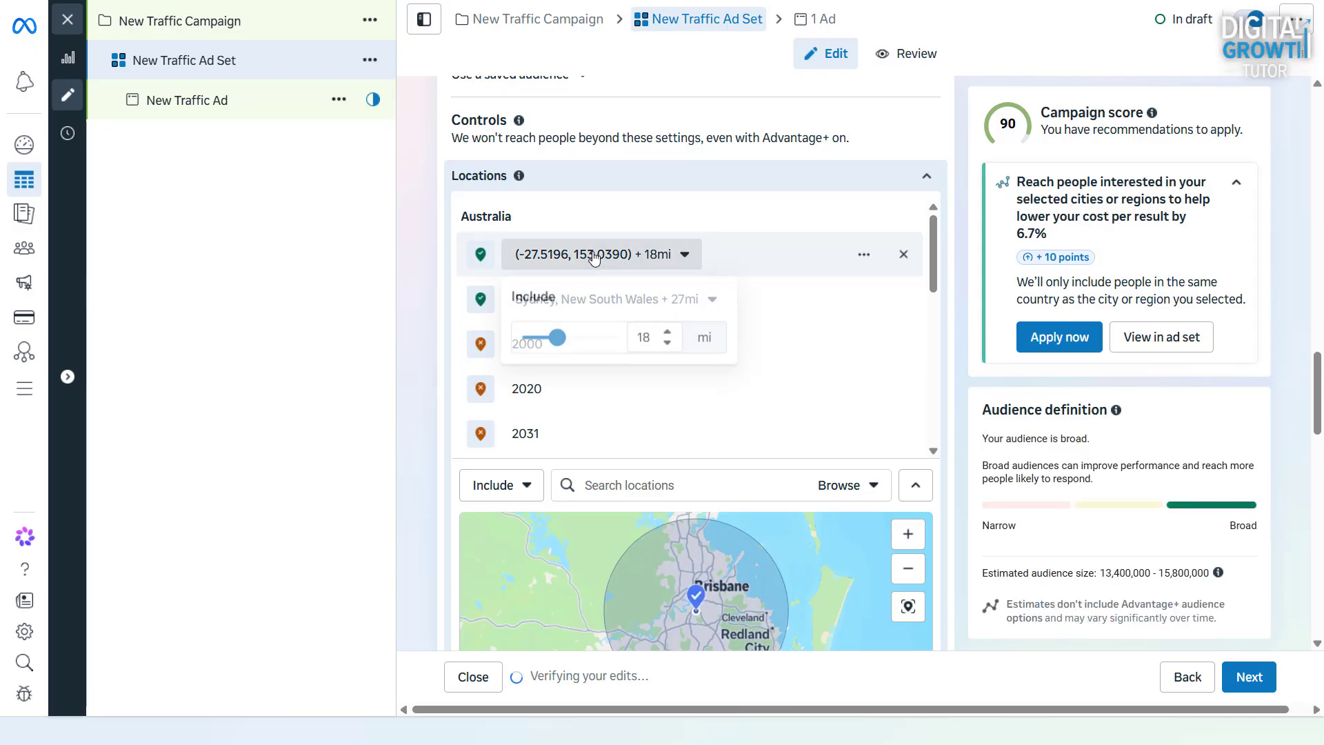
{"action": "scroll", "coordinate": [720, 567], "scroll_direction": "down", "scroll_amount": 2}
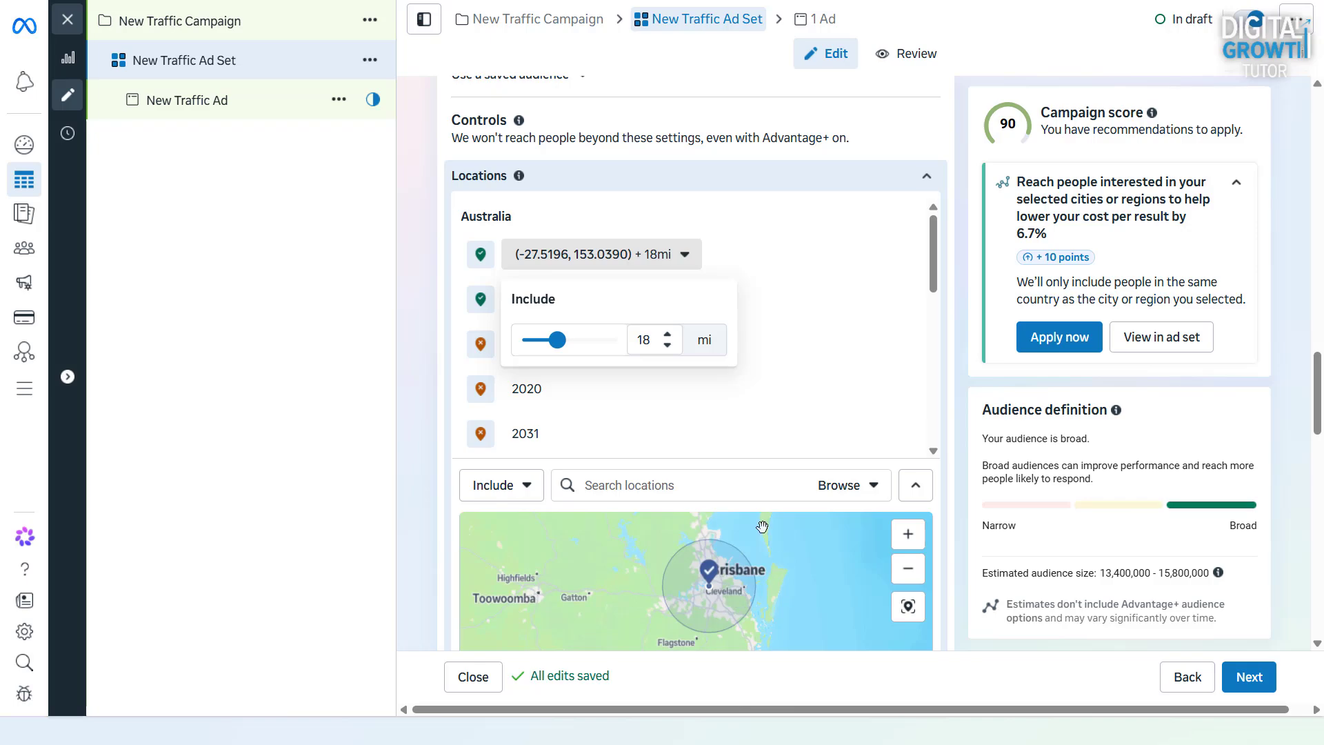
{"action": "left_click", "coordinate": [666, 334]}
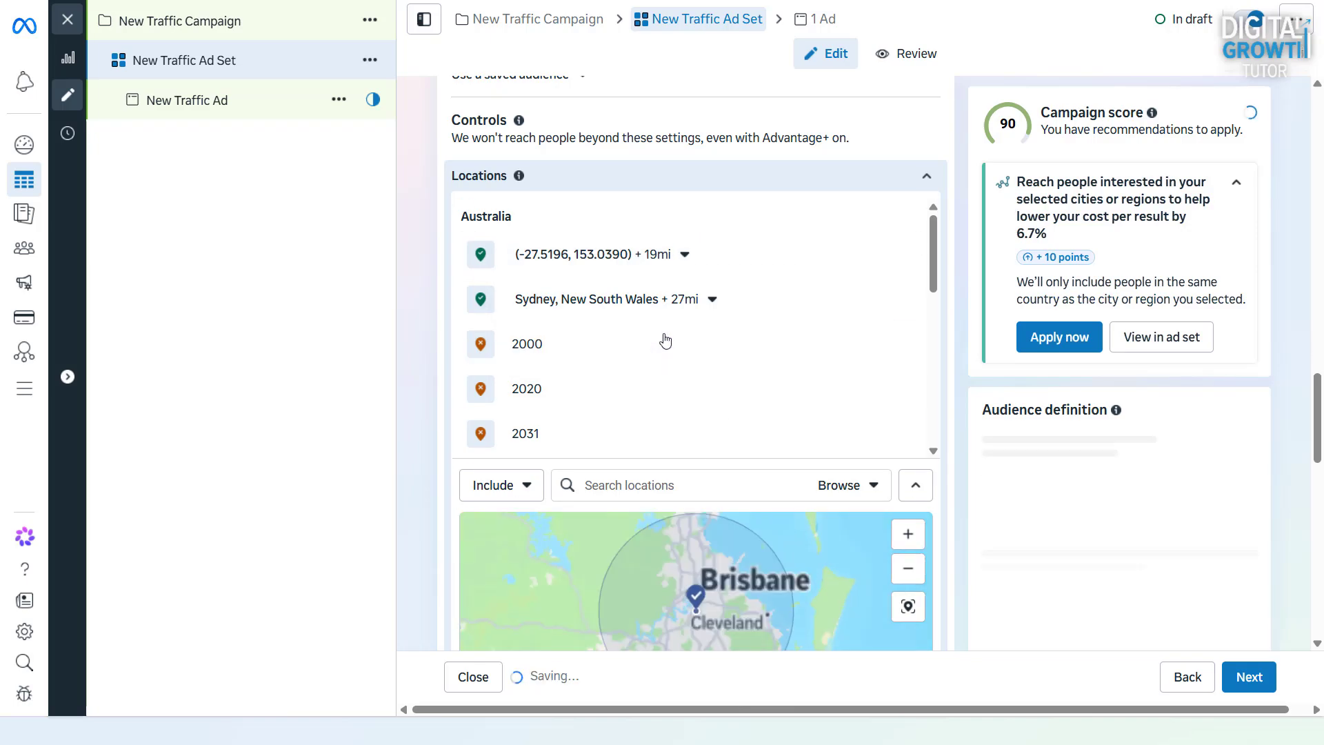
{"action": "left_click", "coordinate": [667, 334]}
Drop two more included pins on the map west of Brisbane, one between Toowoomba and Brisbane and one at Toowoomba
{"action": "scroll", "coordinate": [837, 508], "scroll_direction": "down", "scroll_amount": 4}
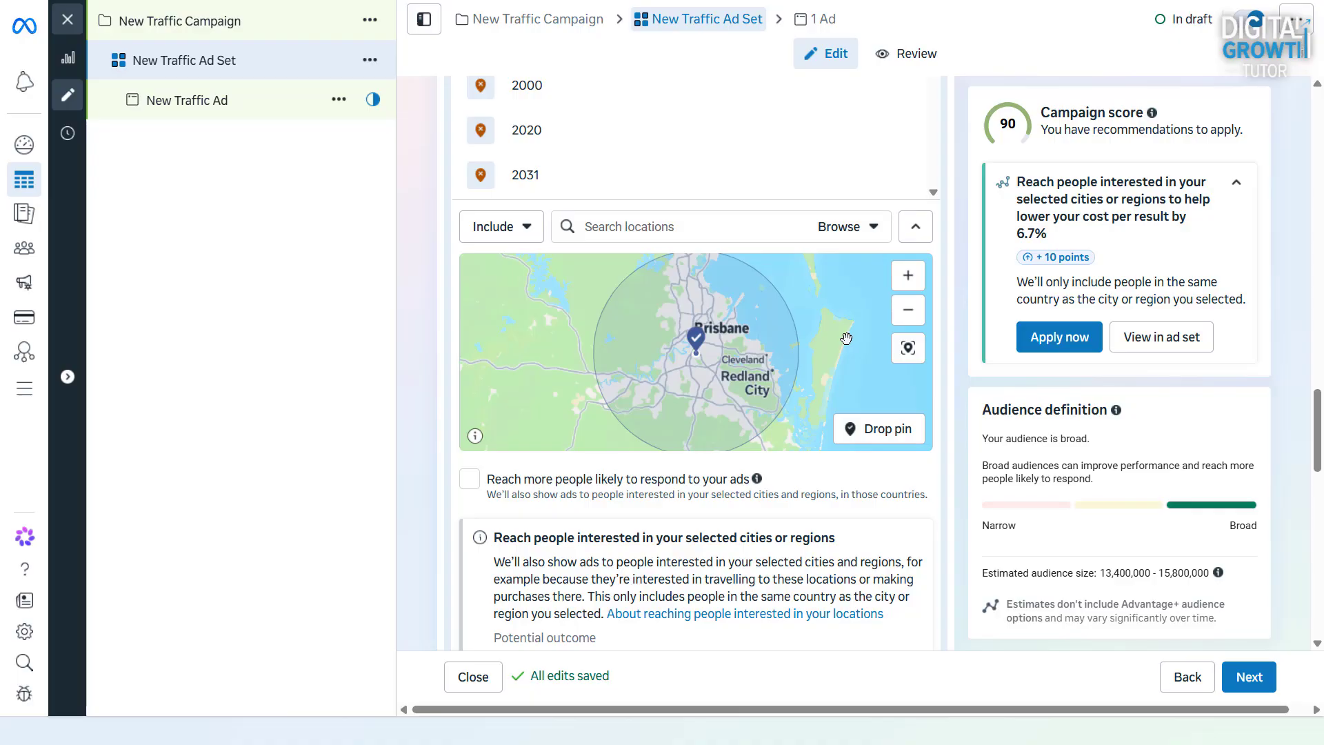
{"action": "left_click", "coordinate": [879, 428]}
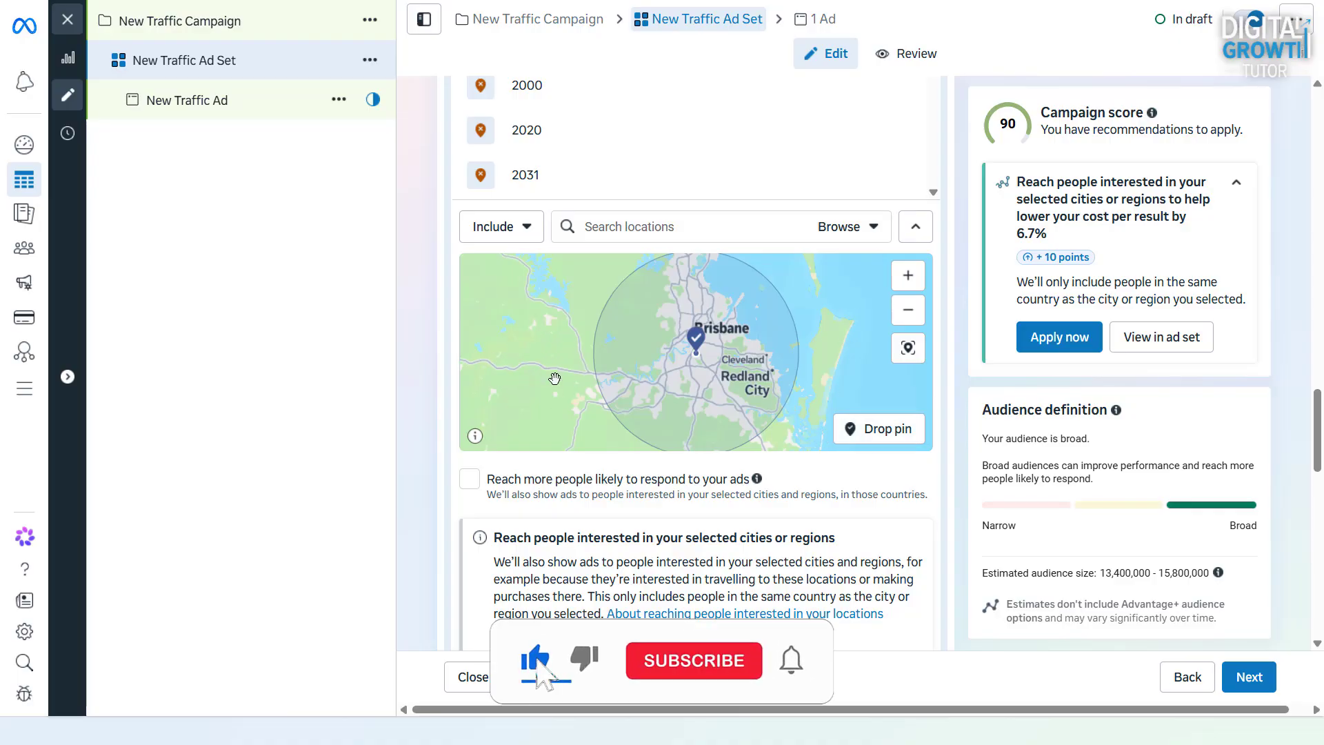
{"action": "left_click", "coordinate": [523, 370]}
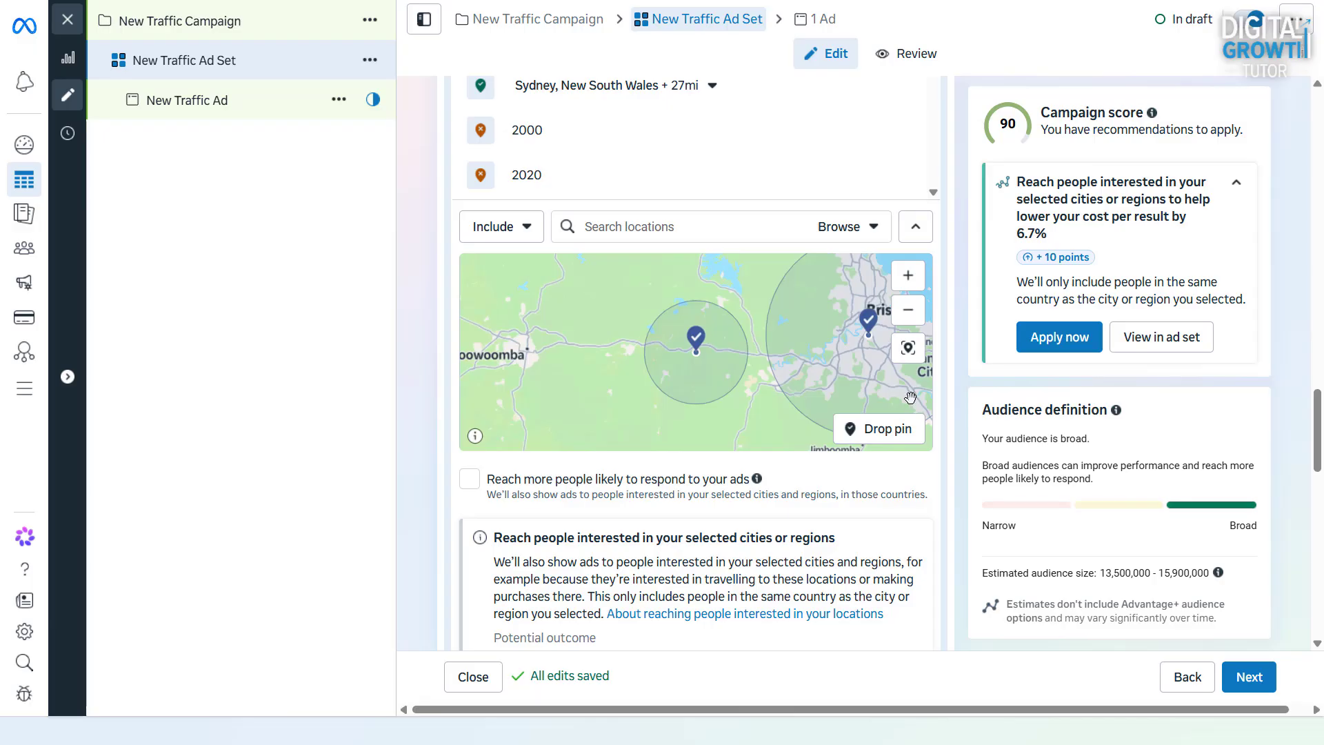
{"action": "left_click", "coordinate": [880, 440]}
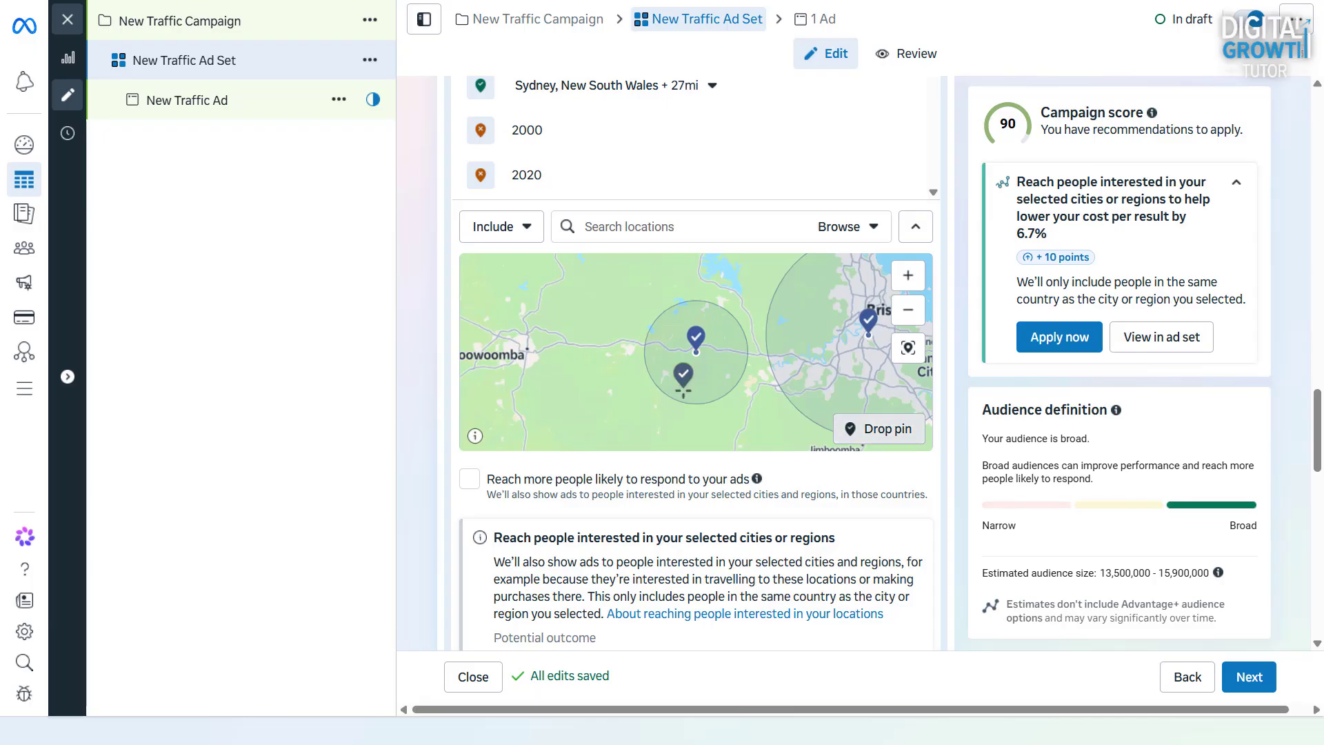
{"action": "left_click", "coordinate": [514, 348]}
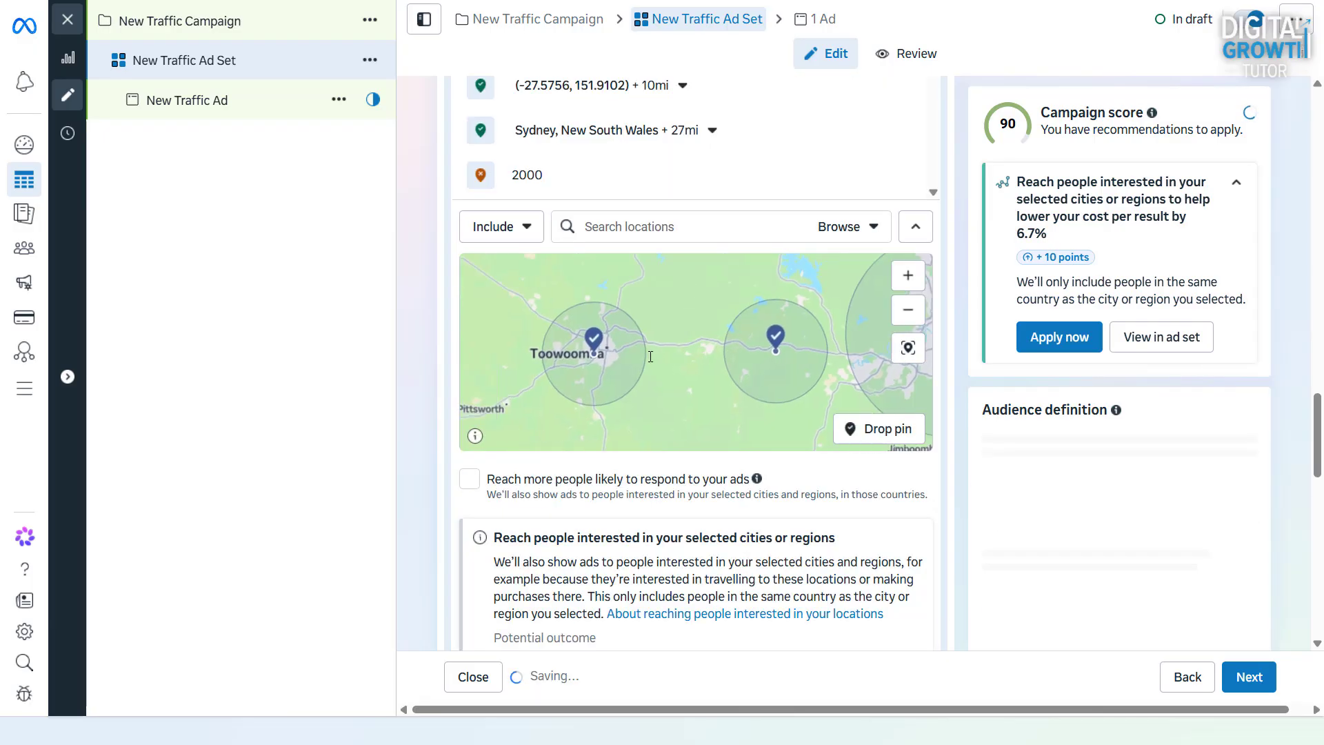